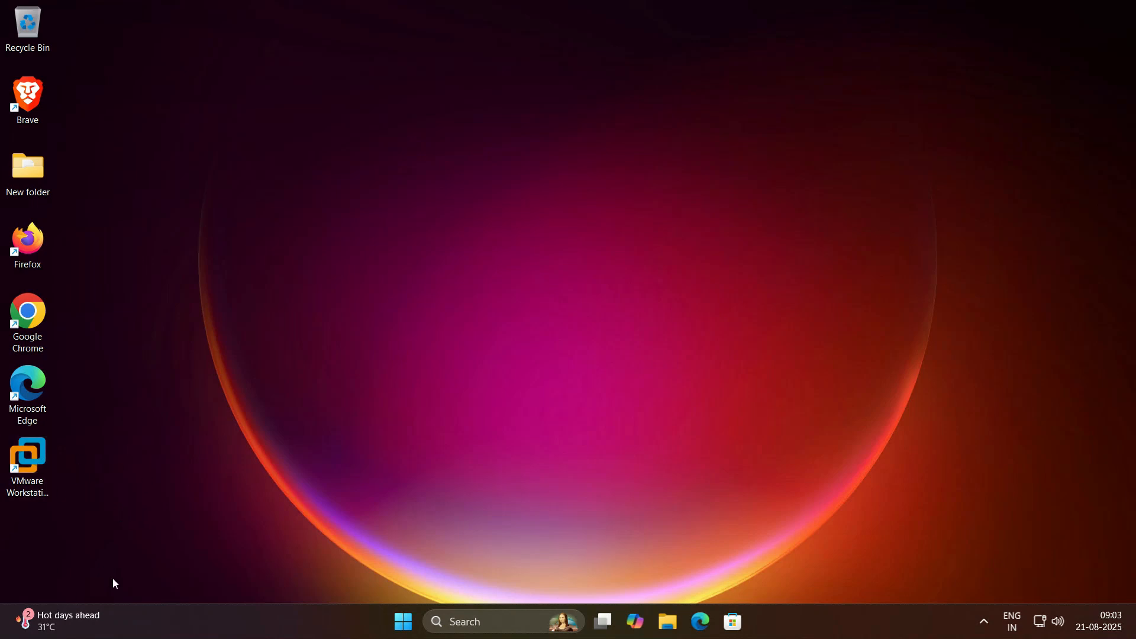
- Open VMware Workstation Pro and start creating a new virtual machine with the Typical configuration
left_click(40, 464)
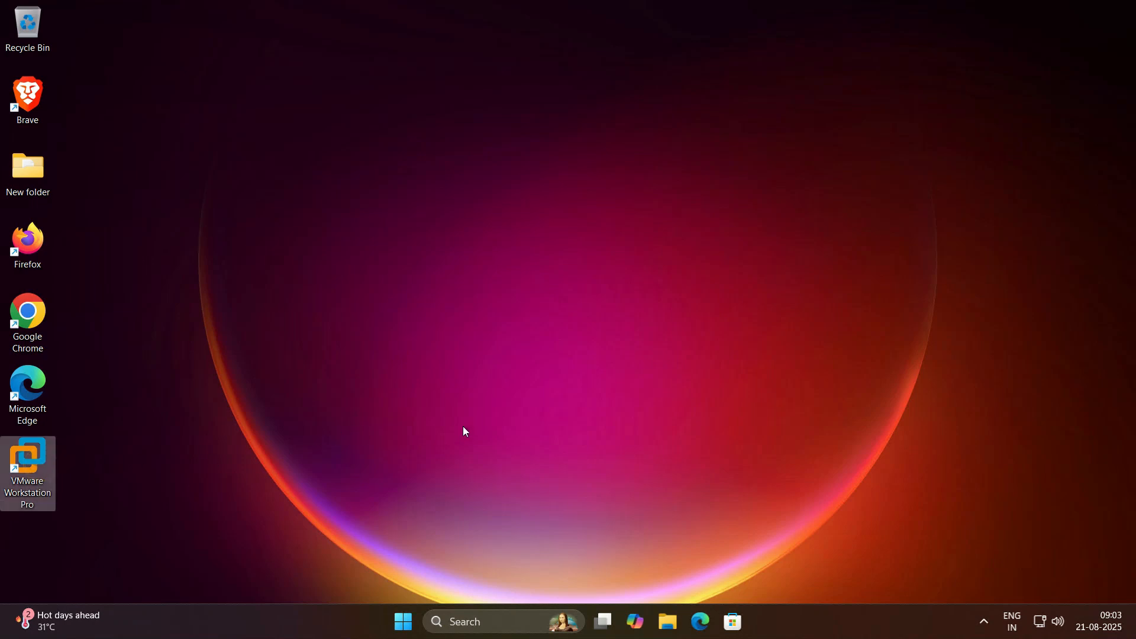
key("Return")
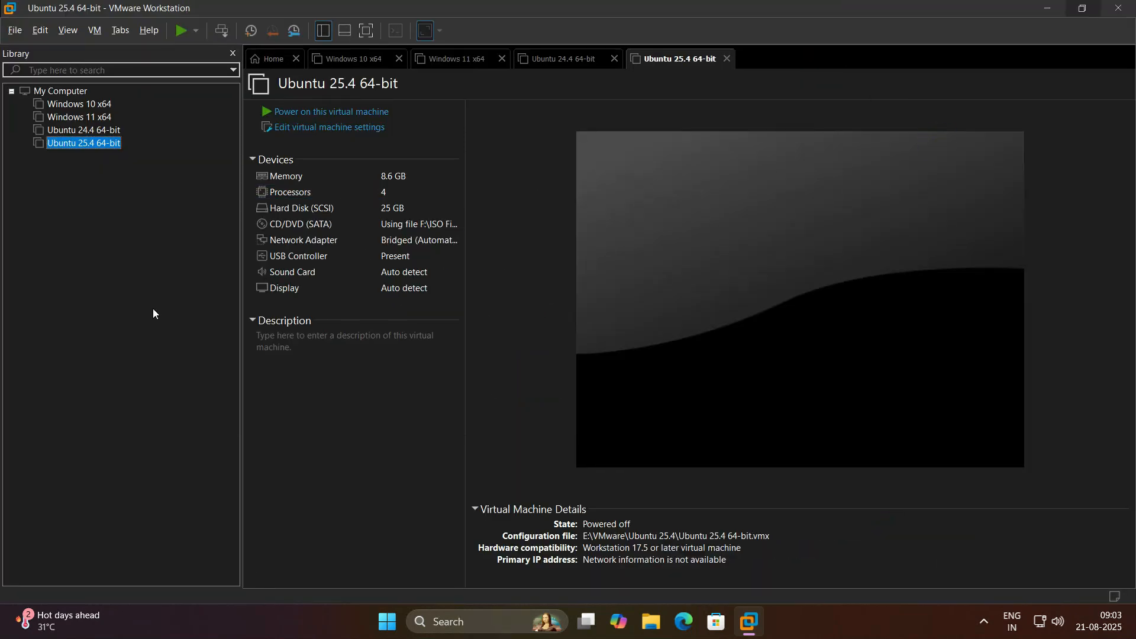
left_click(16, 33)
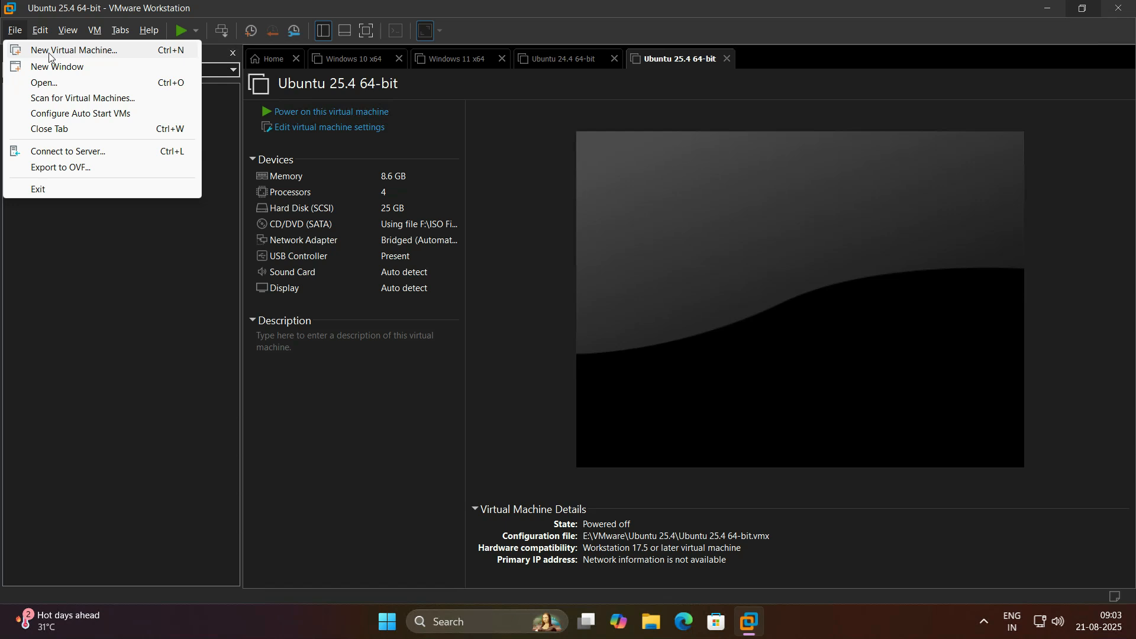
left_click(115, 56)
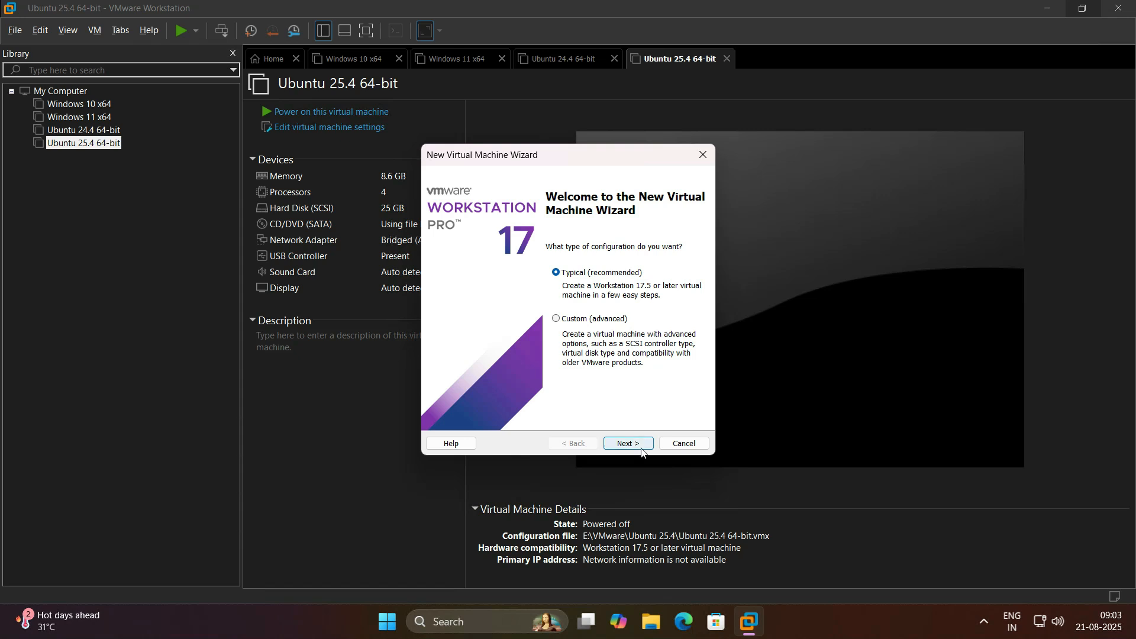
left_click(643, 449)
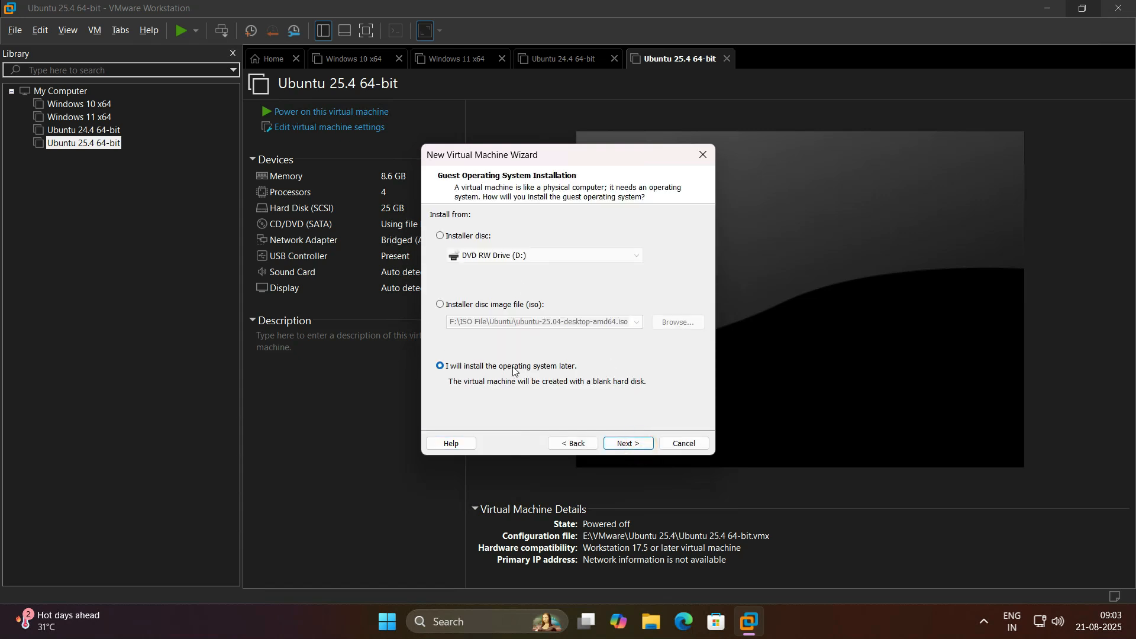
- Choose to install the operating system later and set the guest operating system to Linux, version Ubuntu 64-bit
left_click(625, 442)
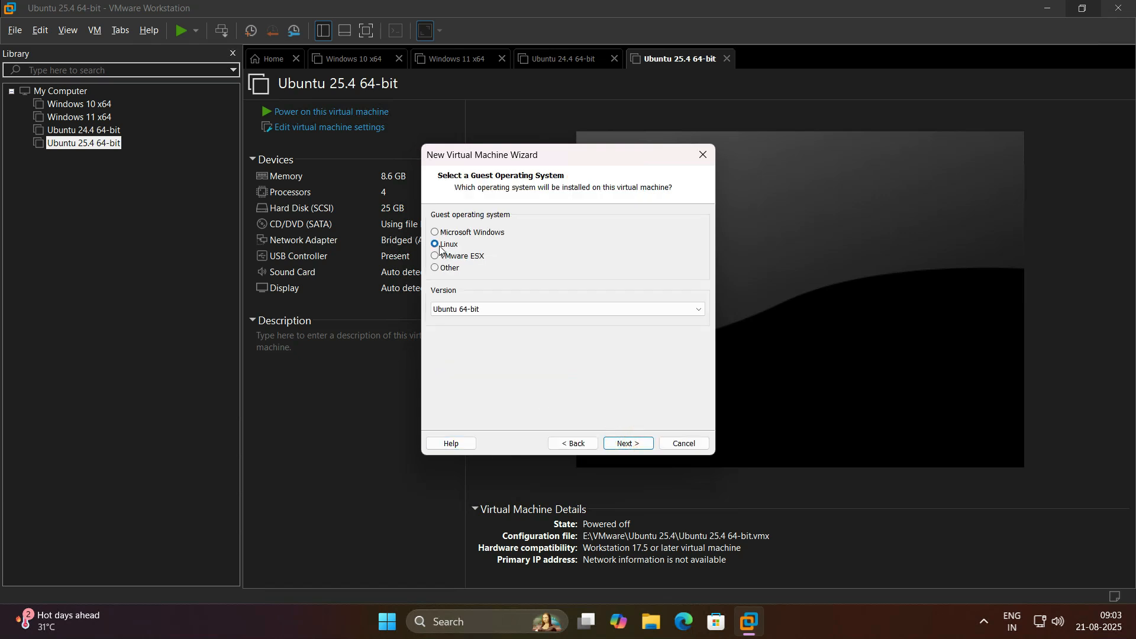
left_click(642, 310)
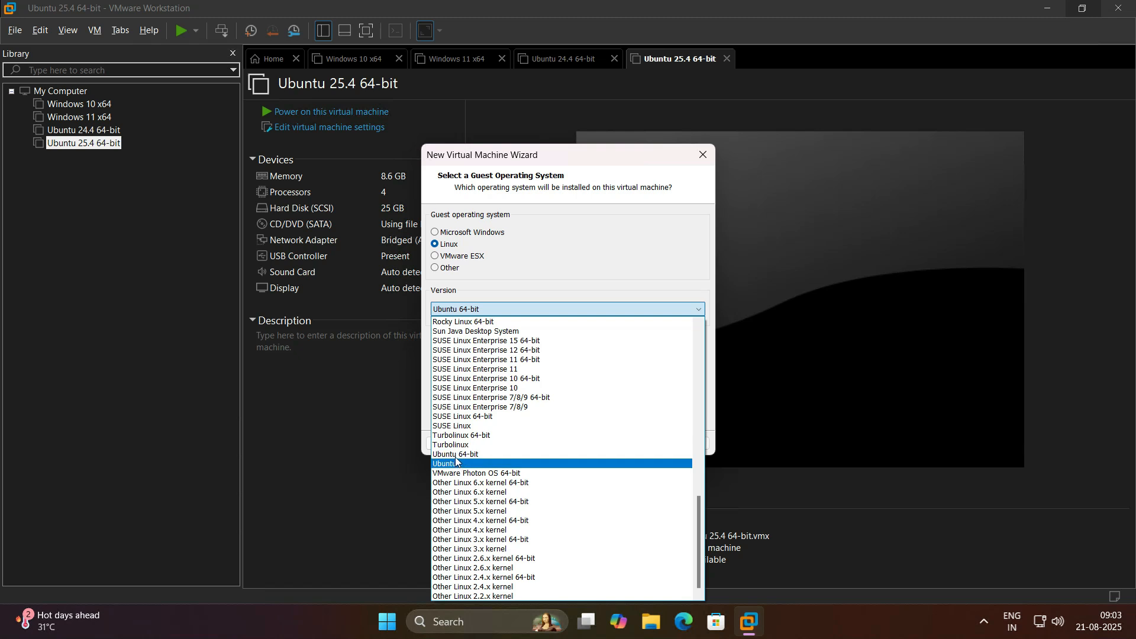
left_click(379, 474)
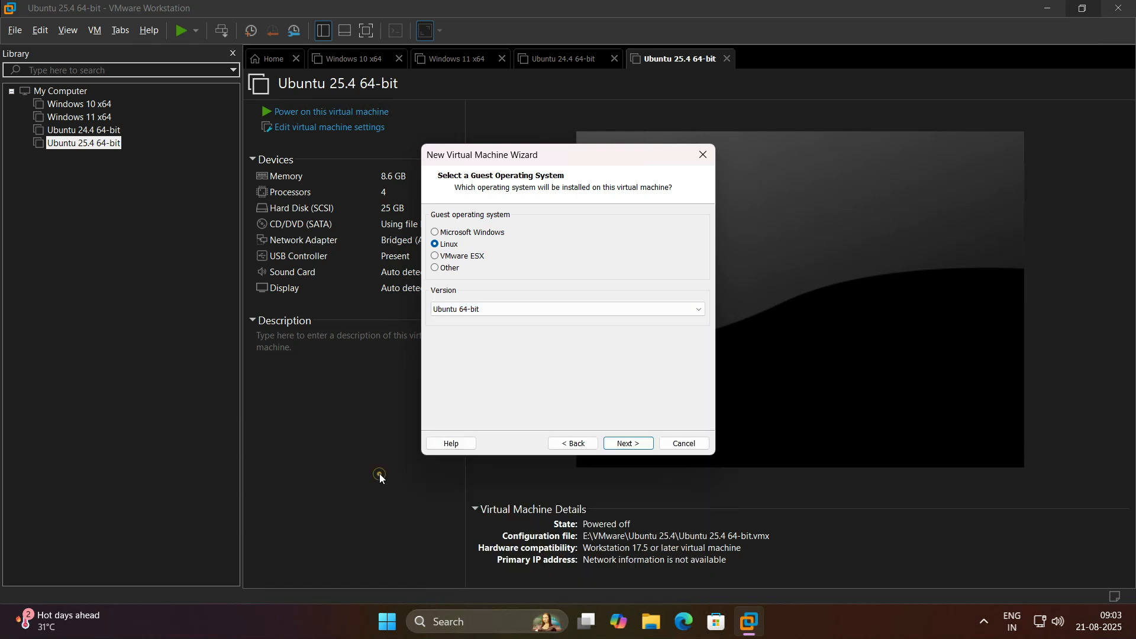
left_click(638, 451)
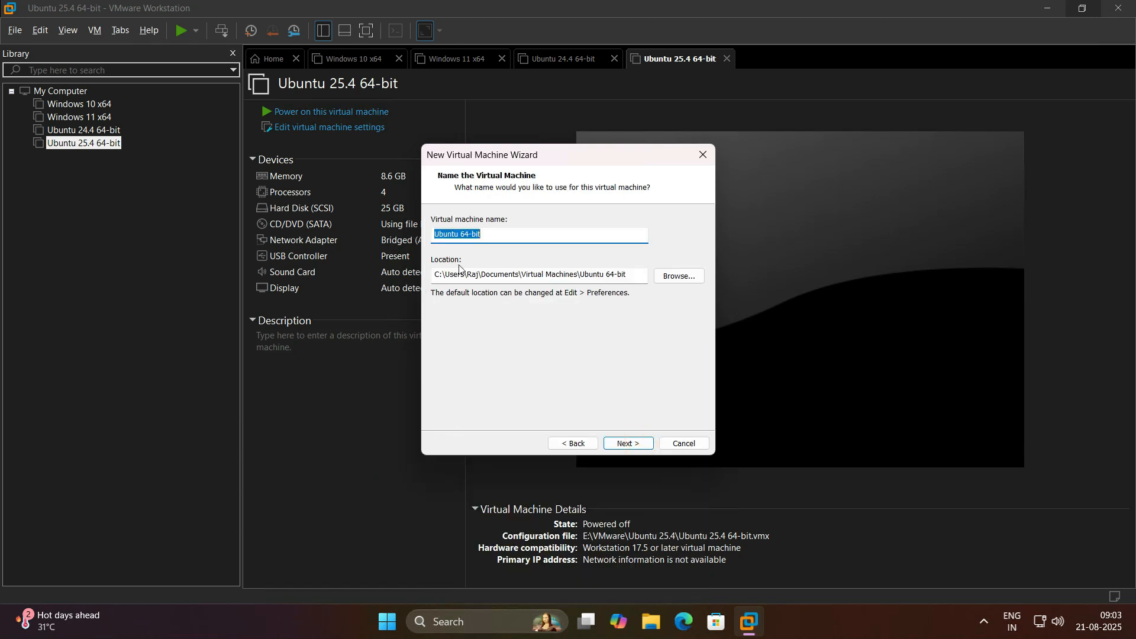
- Browse for the virtual machine location and select the VMware folder on the Virtual (E:) drive
left_click(686, 278)
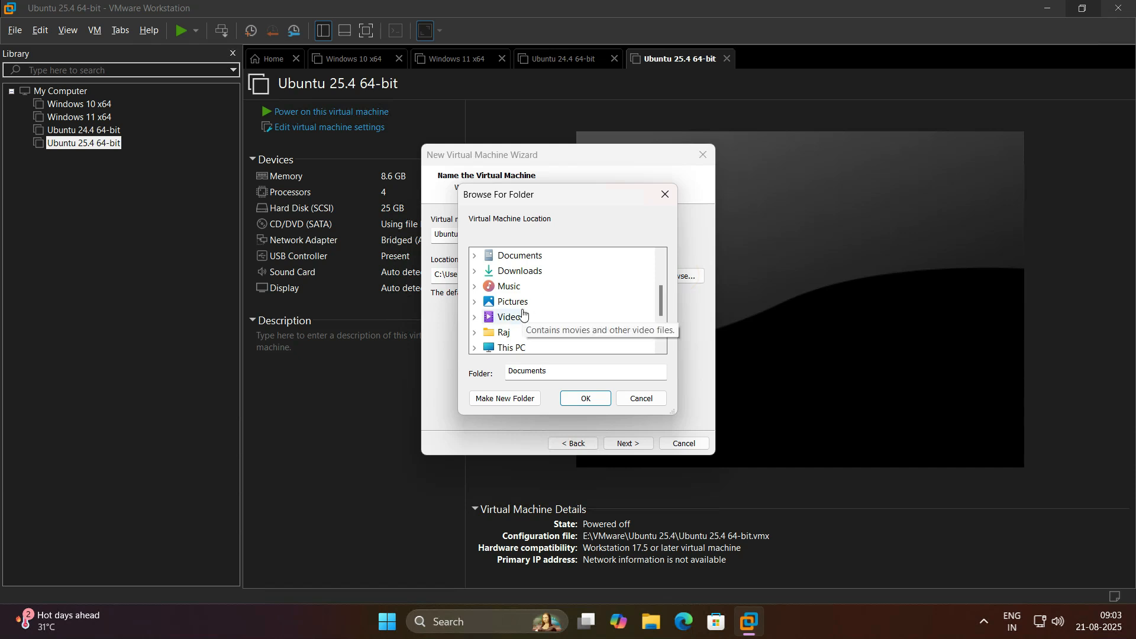
left_click(629, 394)
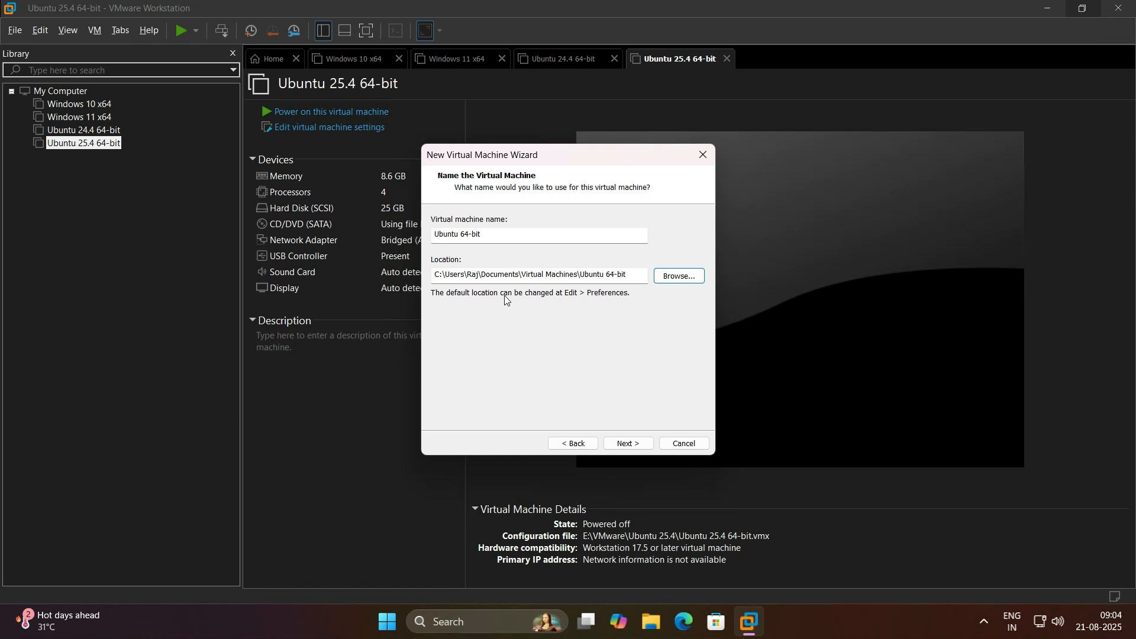
left_click(677, 278)
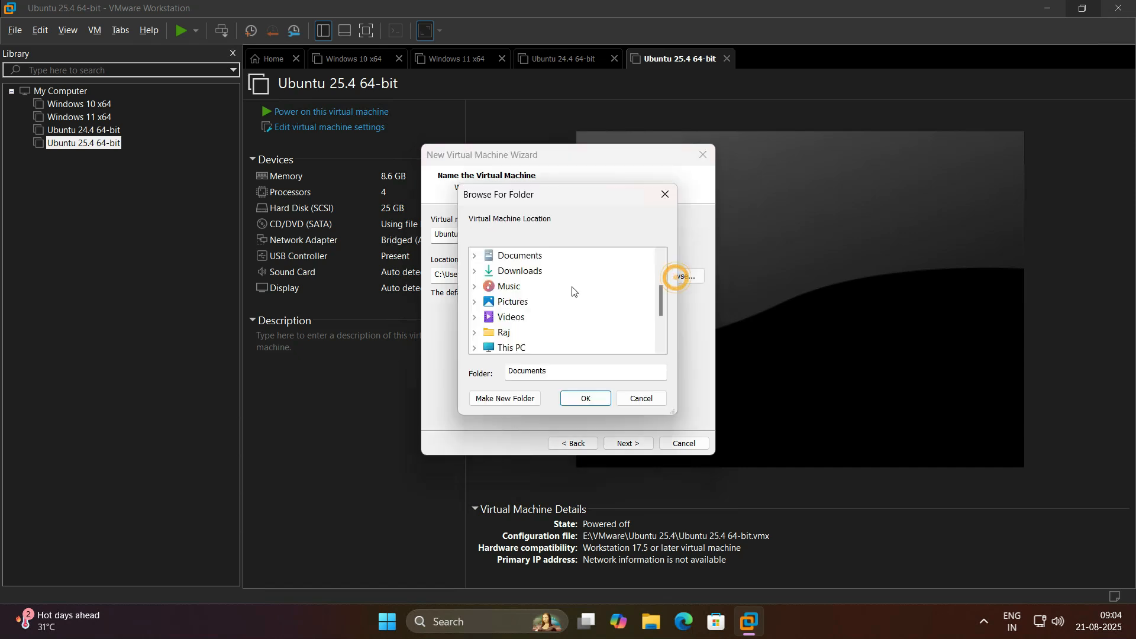
scroll(571, 293, "down", 2)
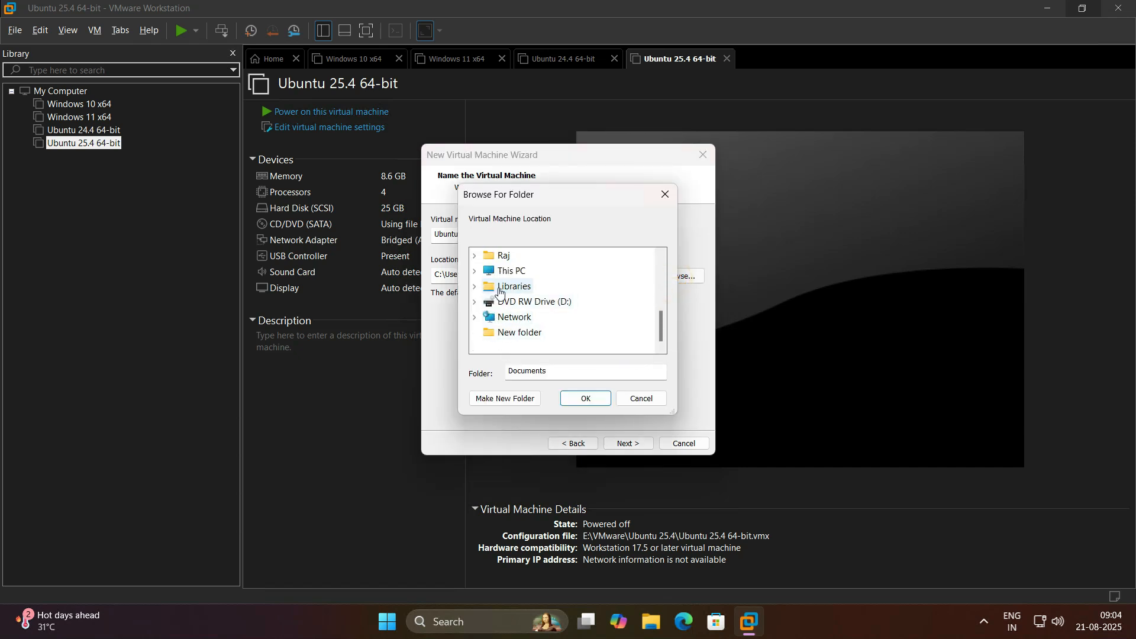
left_click(506, 271)
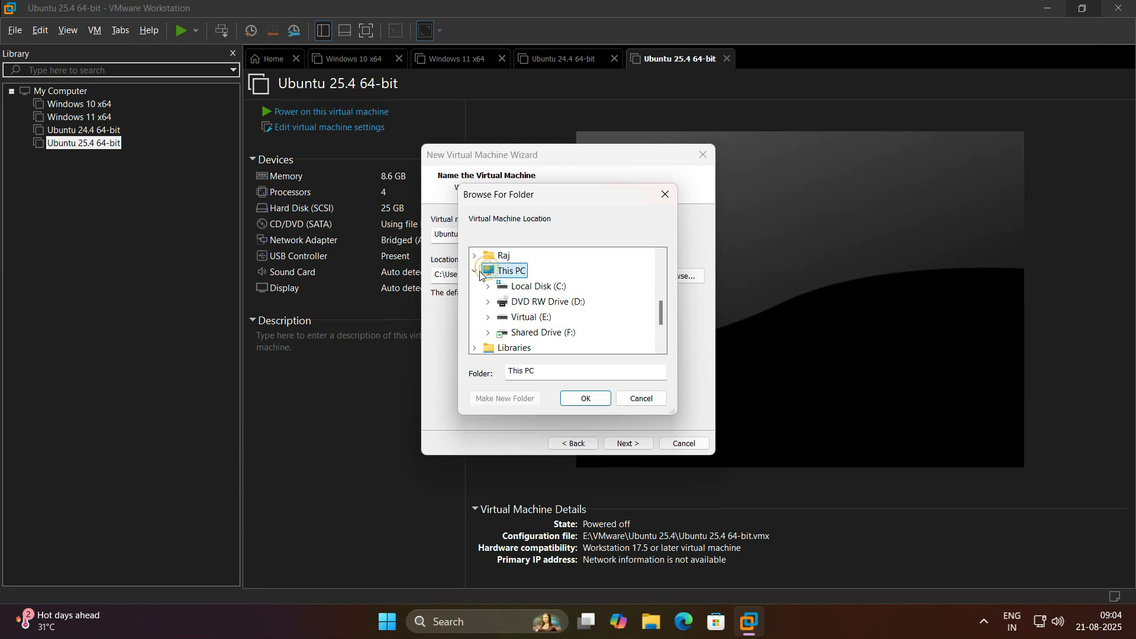
left_click(489, 318)
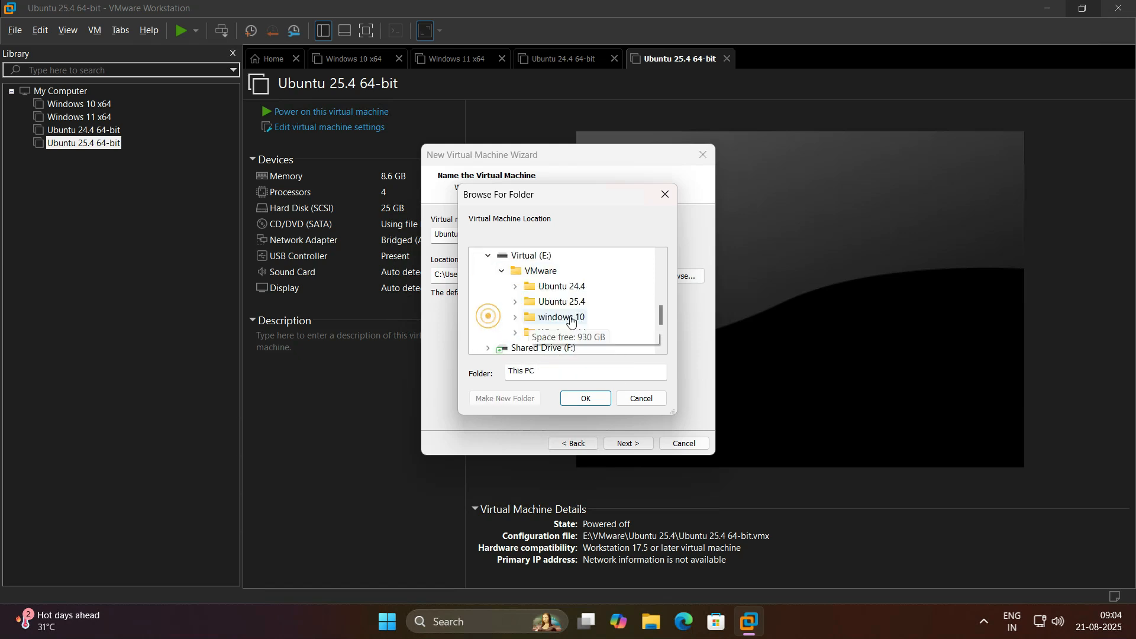
left_click(528, 274)
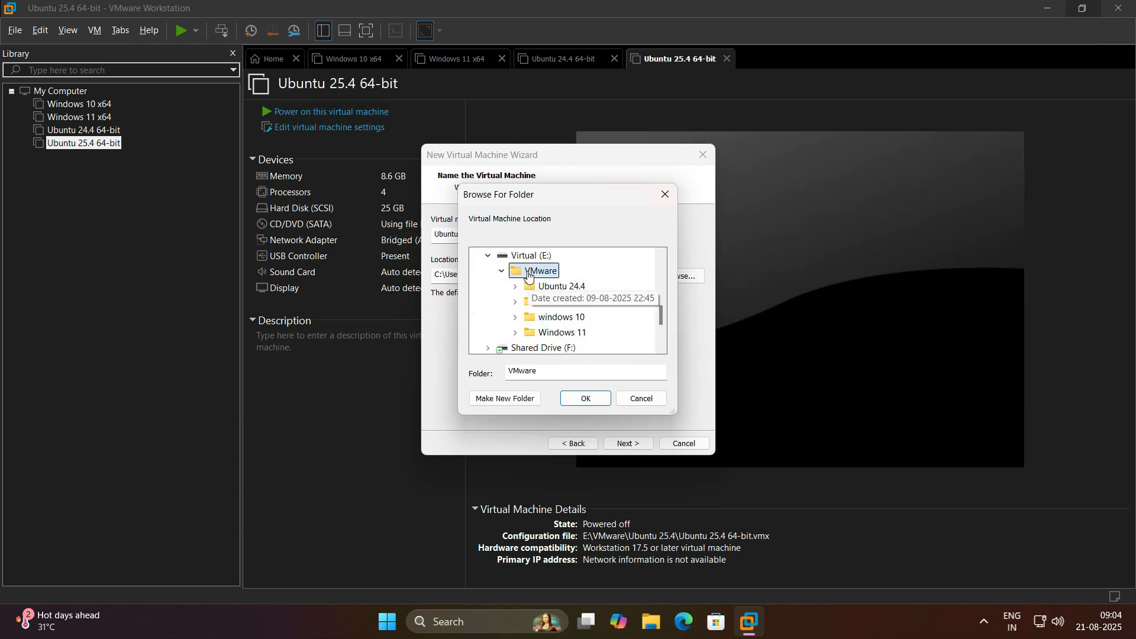
- Create a folder named Ubuntu 11.4 inside the VMware folder and use it as the virtual machine location
left_click(519, 399)
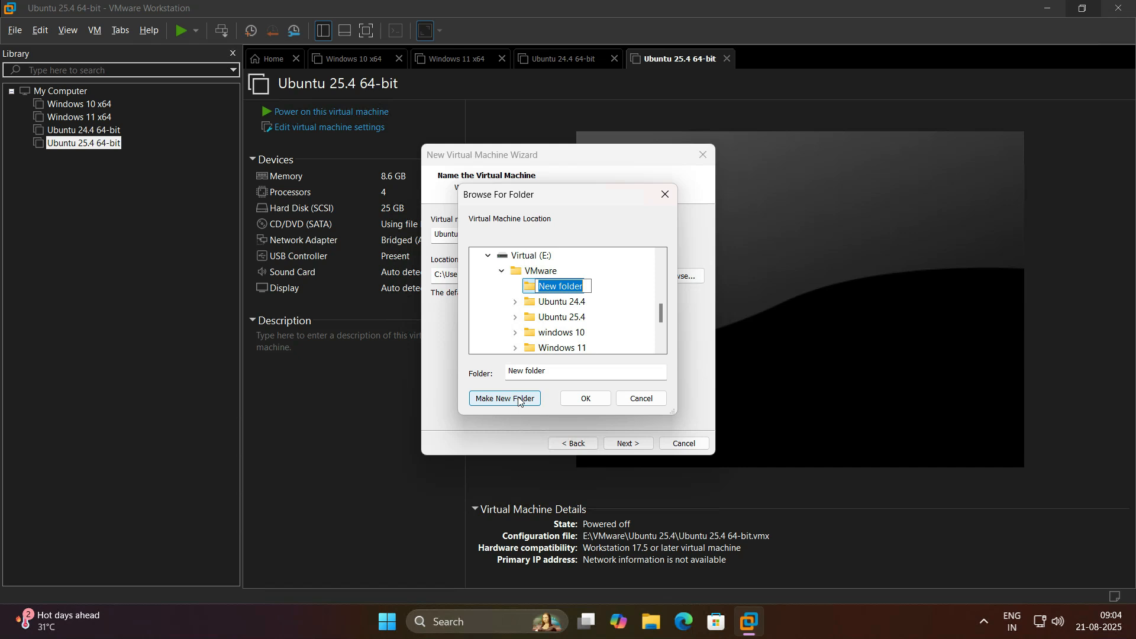
type("Ub")
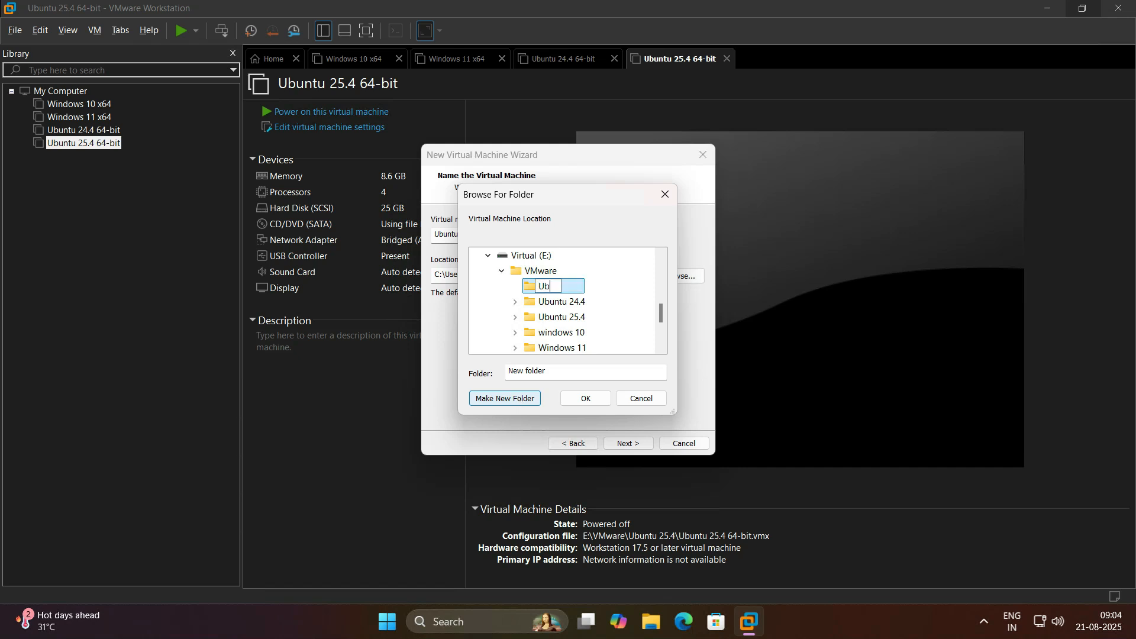
type("untu11.4")
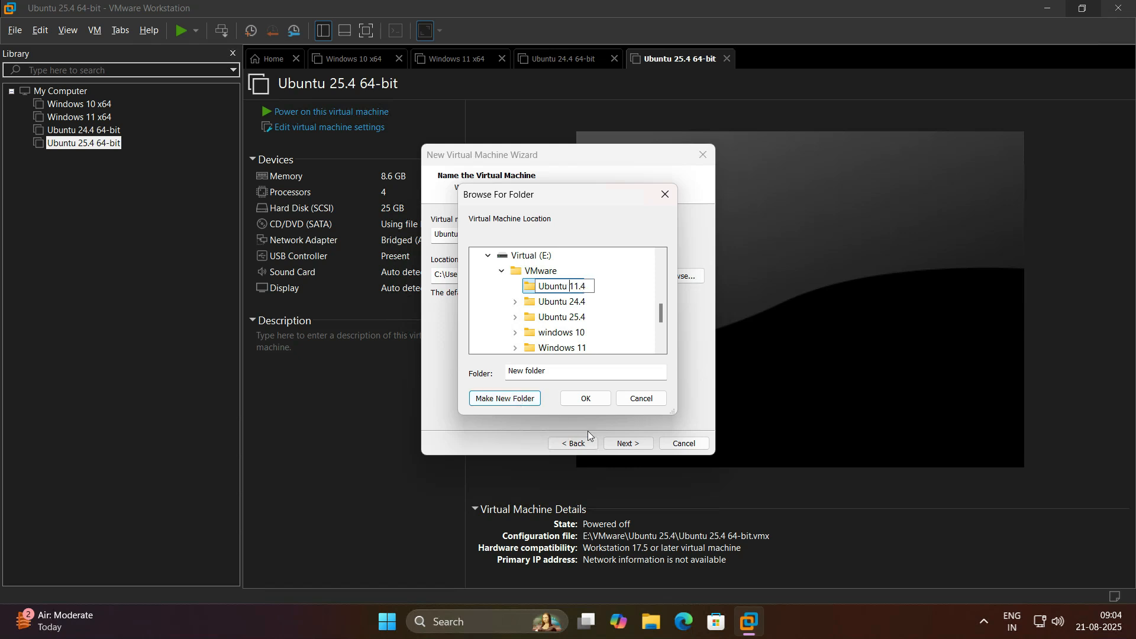
key("Return")
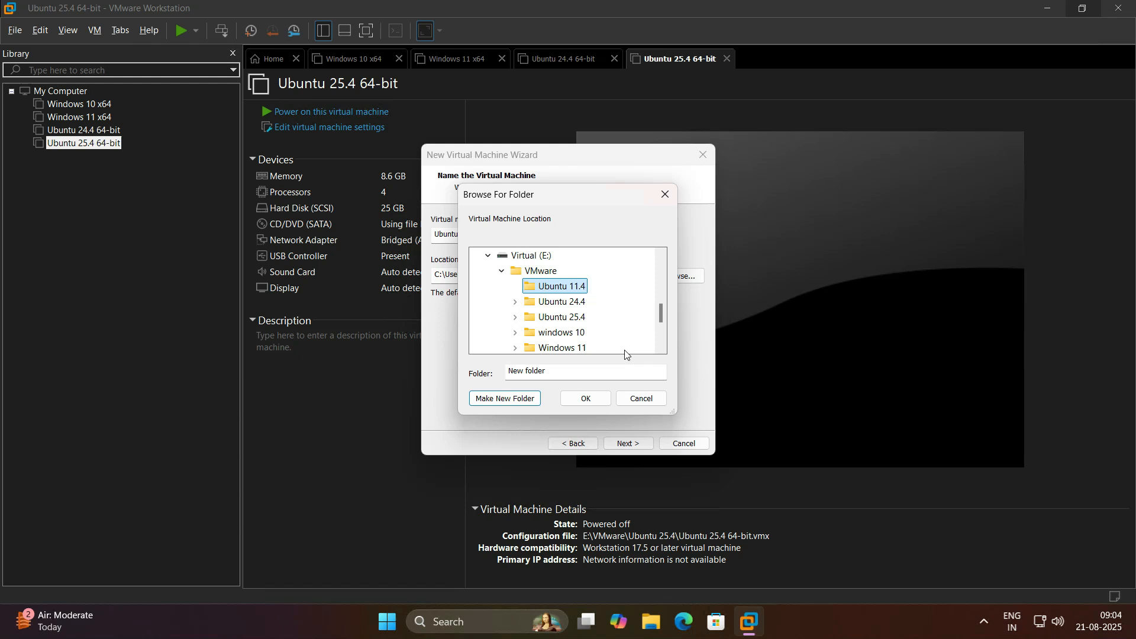
left_click(603, 401)
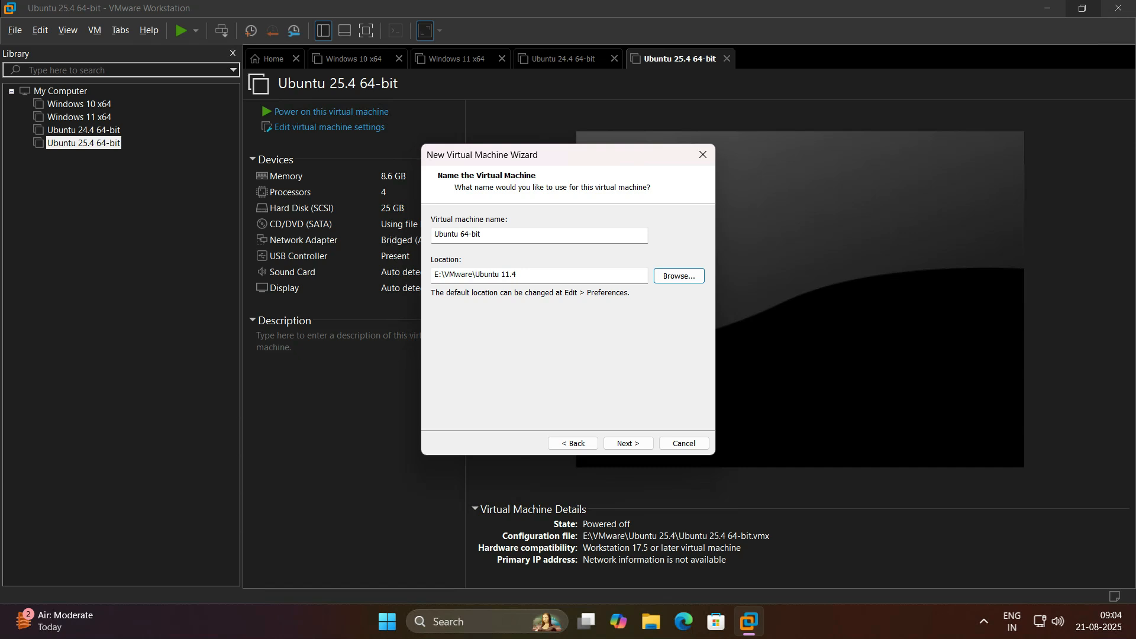
- Name the virtual machine Ubuntu 11.04 64-bit and store its virtual disk as a single file
left_click(436, 235)
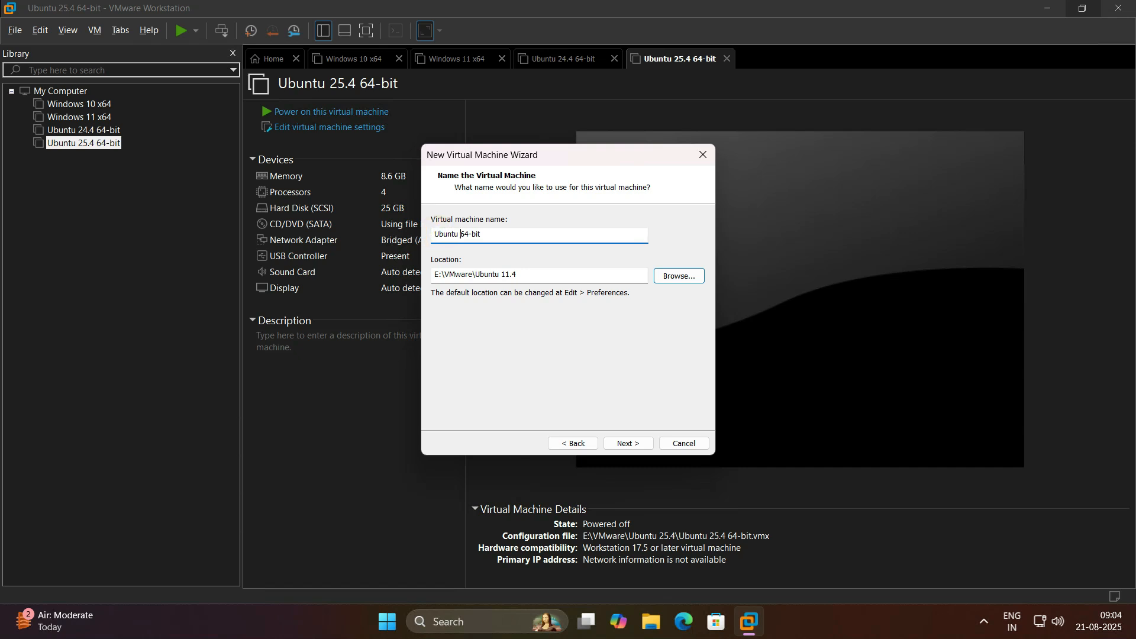
type("11.04")
left_click(638, 446)
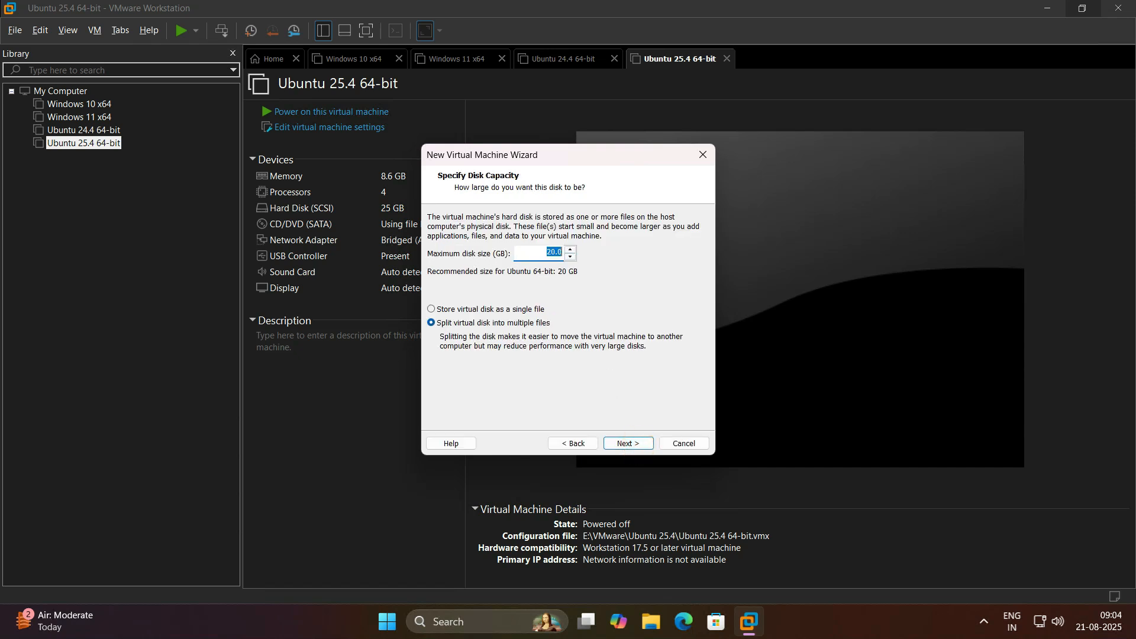
left_click(438, 311)
left_click(626, 442)
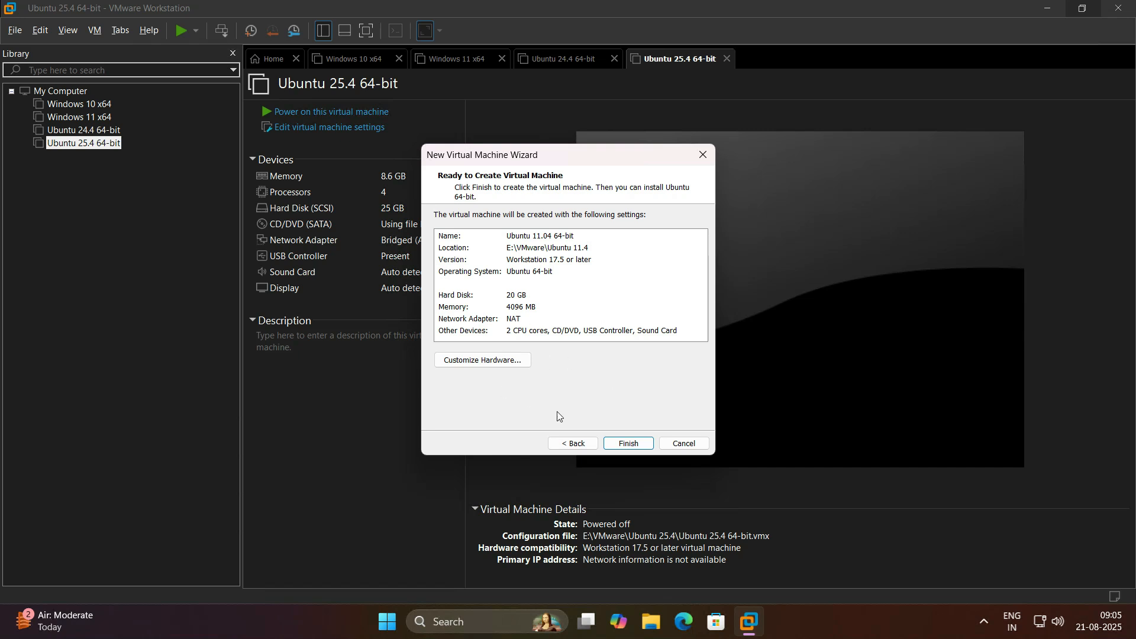
- Customize the hardware so that the new CD/DVD (SATA) drive uses an ISO image file
left_click(514, 362)
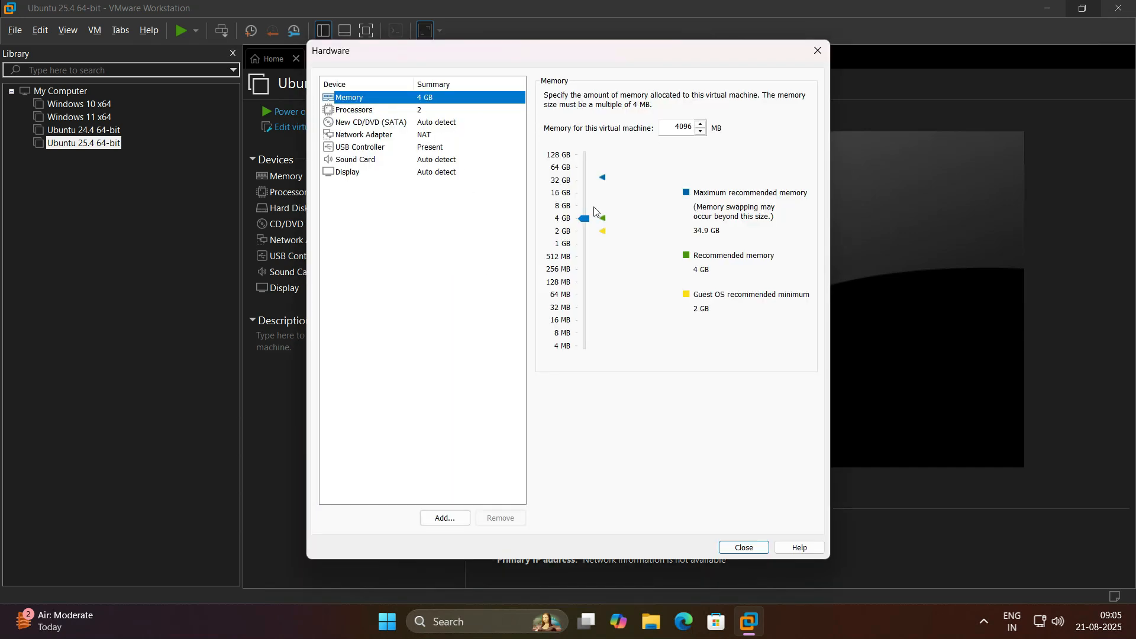
left_click(359, 112)
left_click(393, 122)
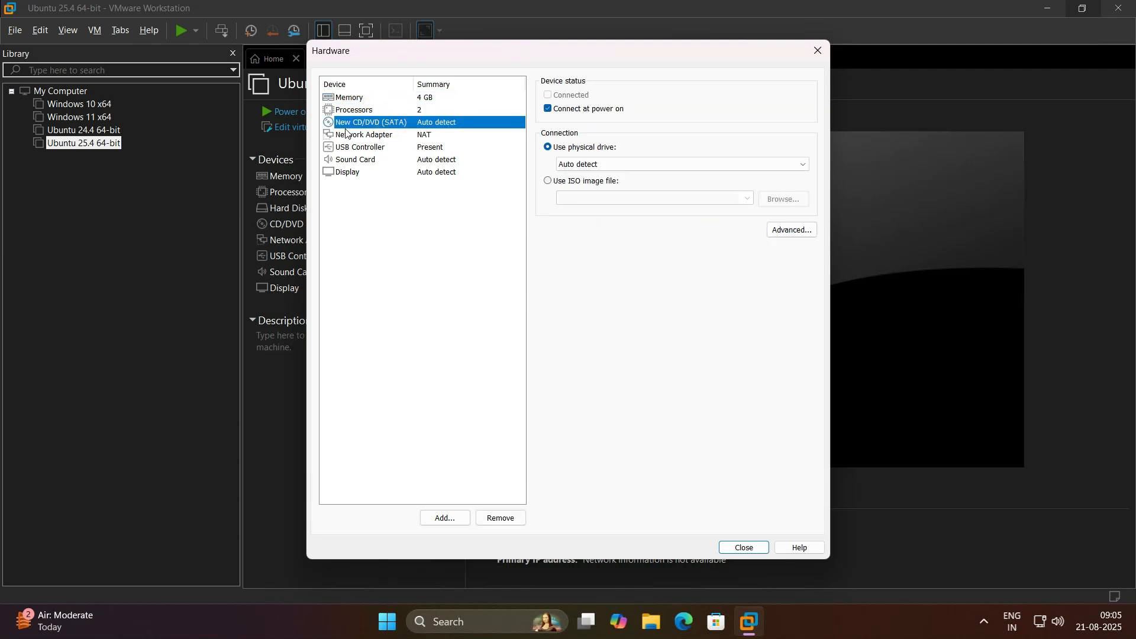
left_click(548, 182)
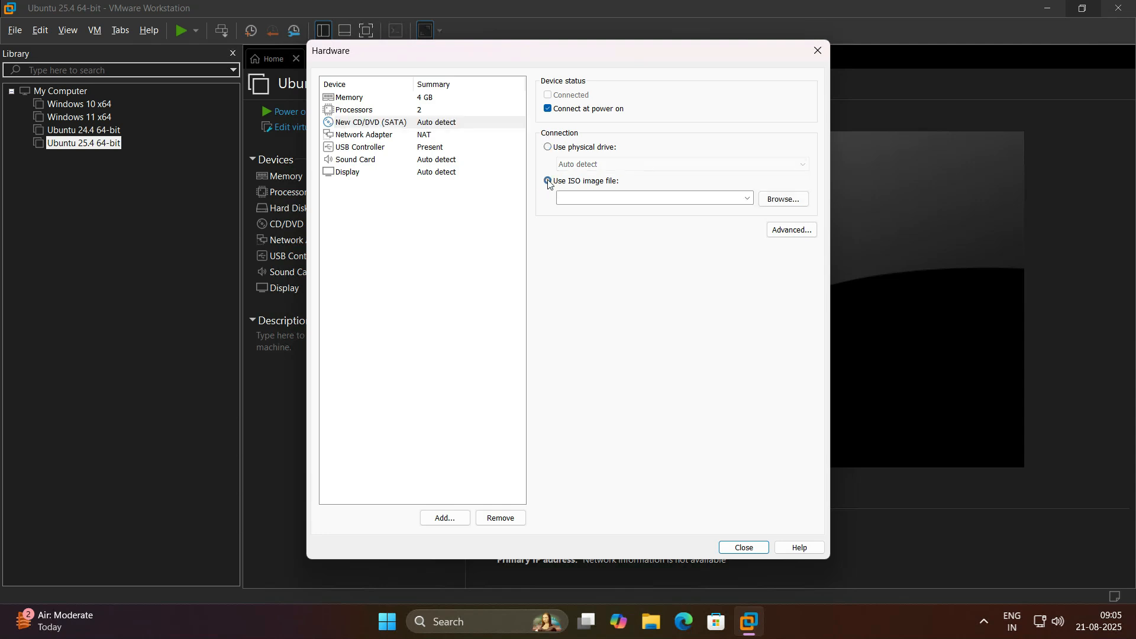
- Load the ubuntu-11.04-alternate-amd64 image from F:\ISO File\Ubuntu into the CD/DVD drive
left_click(786, 201)
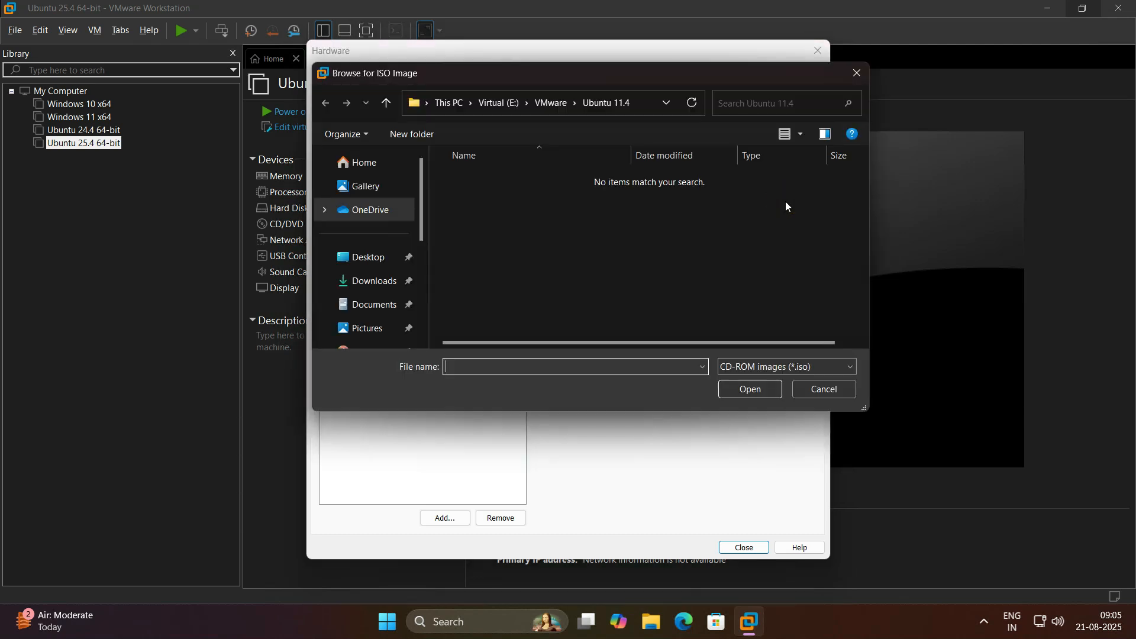
scroll(369, 235, "down", 5)
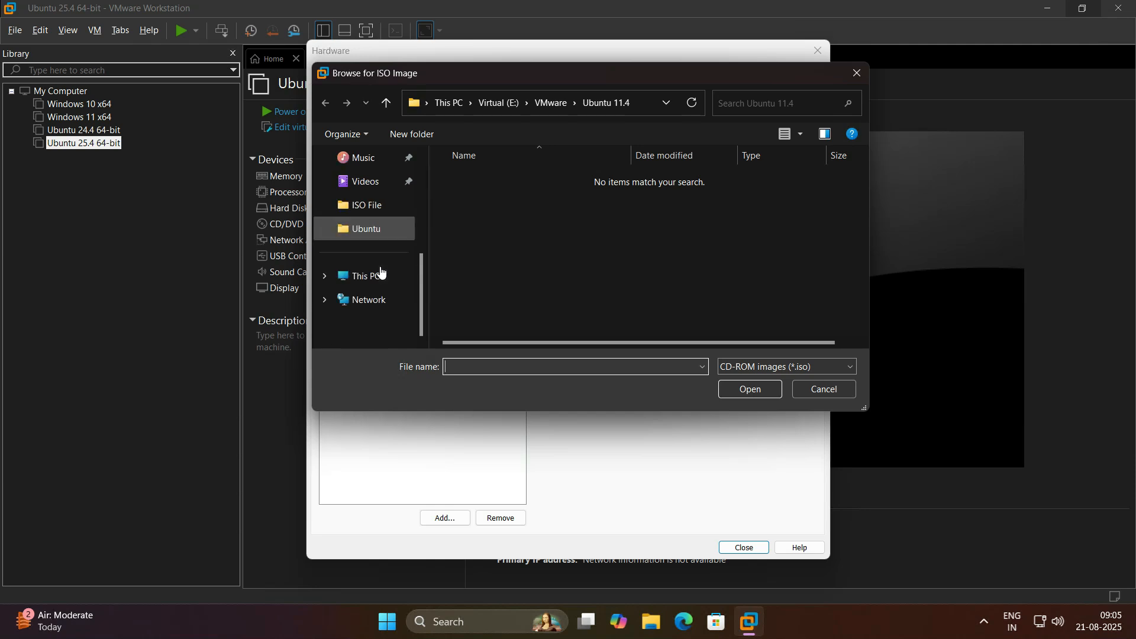
scroll(397, 222, "up", 2)
scroll(396, 219, "down", 2)
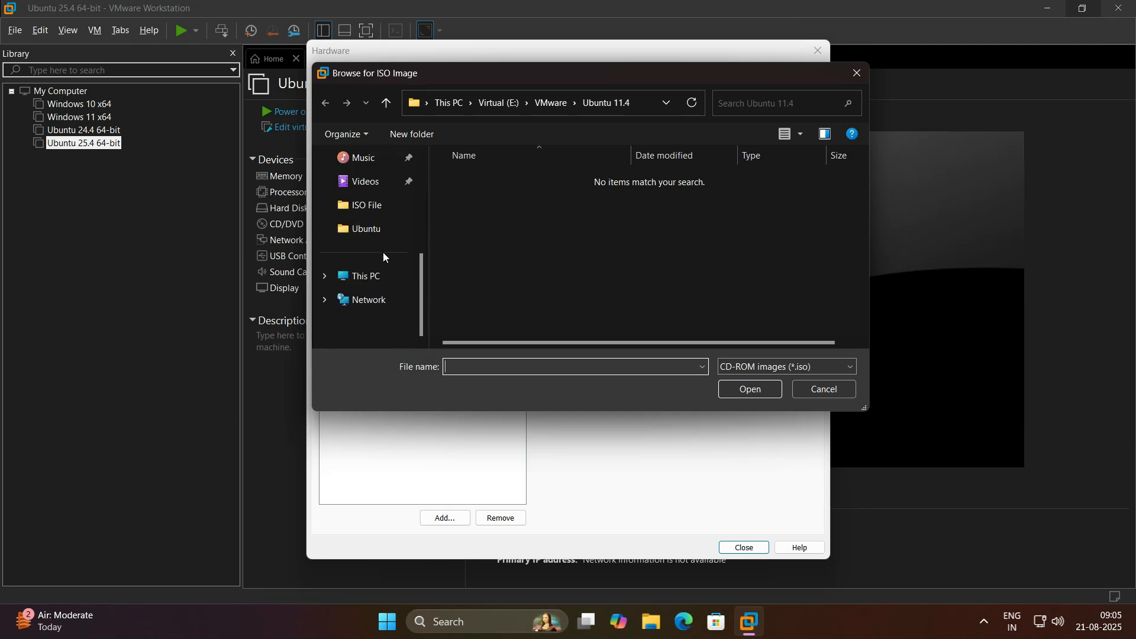
left_click(368, 277)
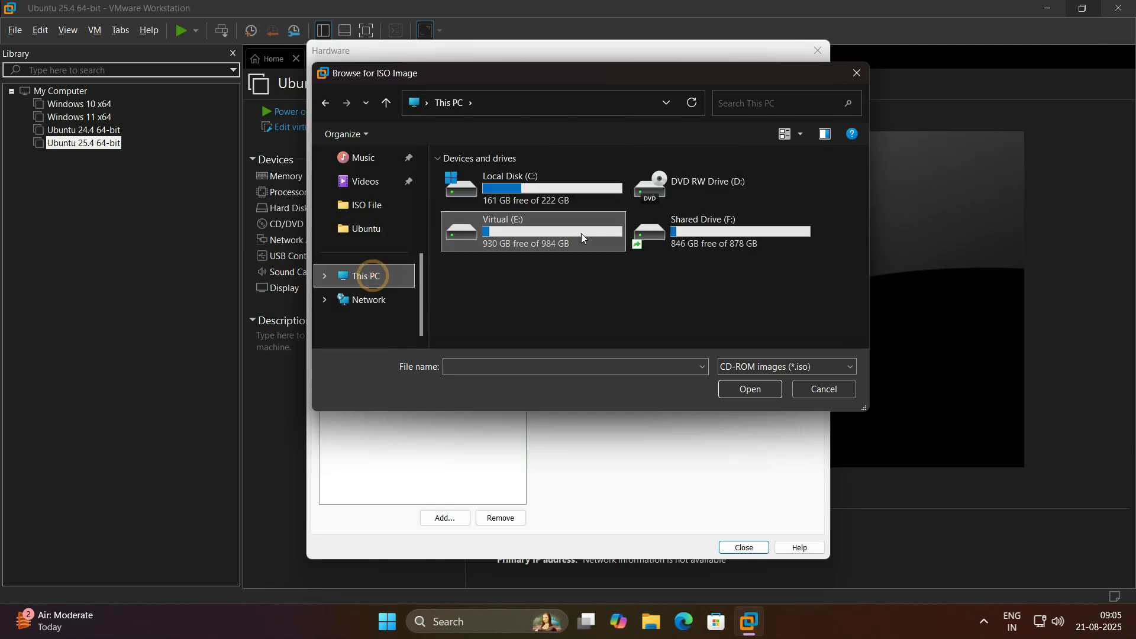
double_click(701, 234)
double_click(535, 180)
left_click(532, 178)
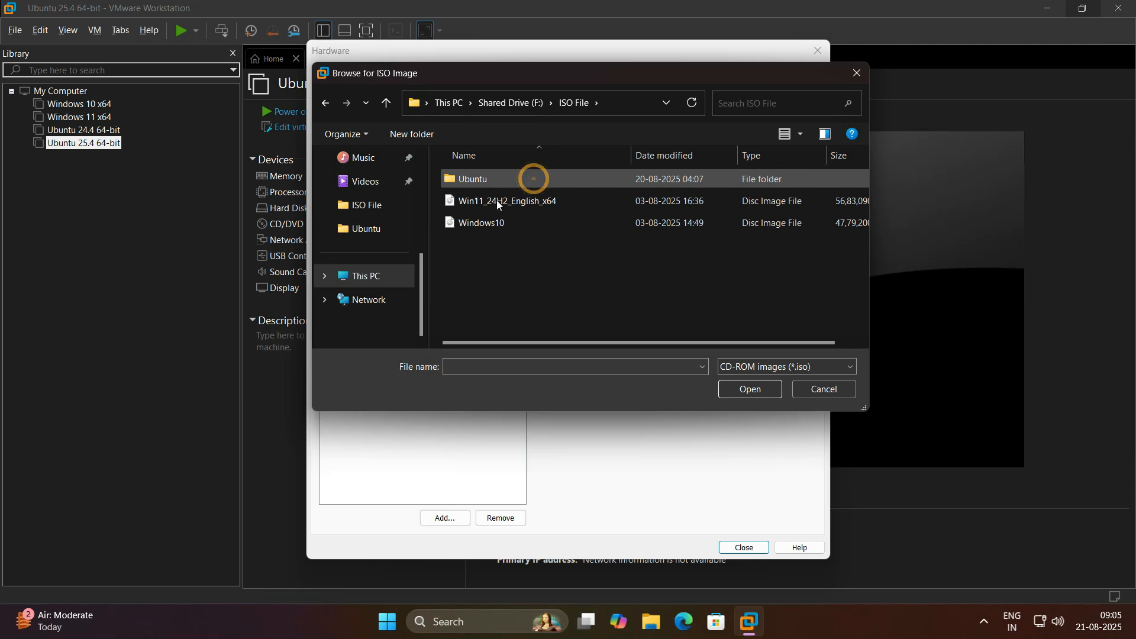
double_click(505, 180)
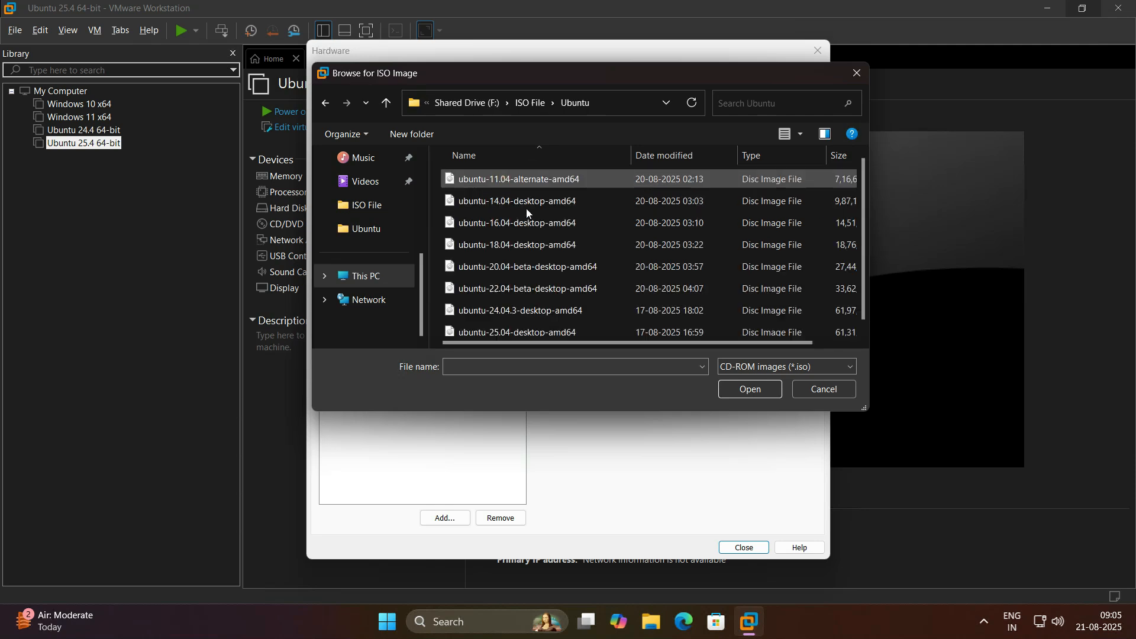
left_click(530, 178)
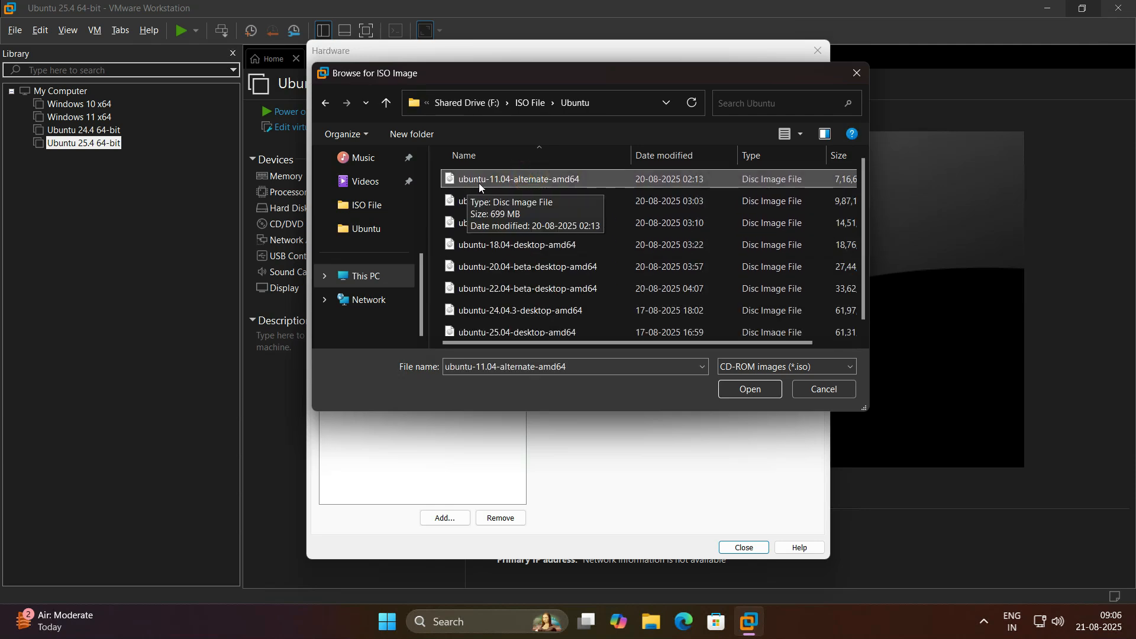
left_click(753, 390)
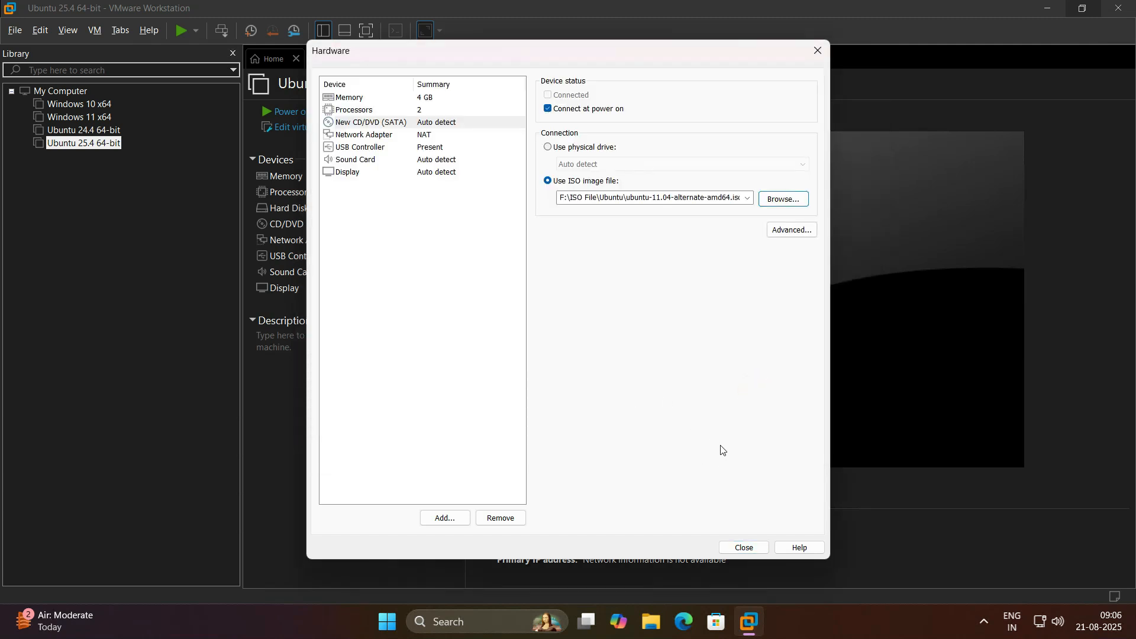
- Finish creating the Ubuntu 11.04 64-bit virtual machine with the customized hardware and power it on
left_click(740, 548)
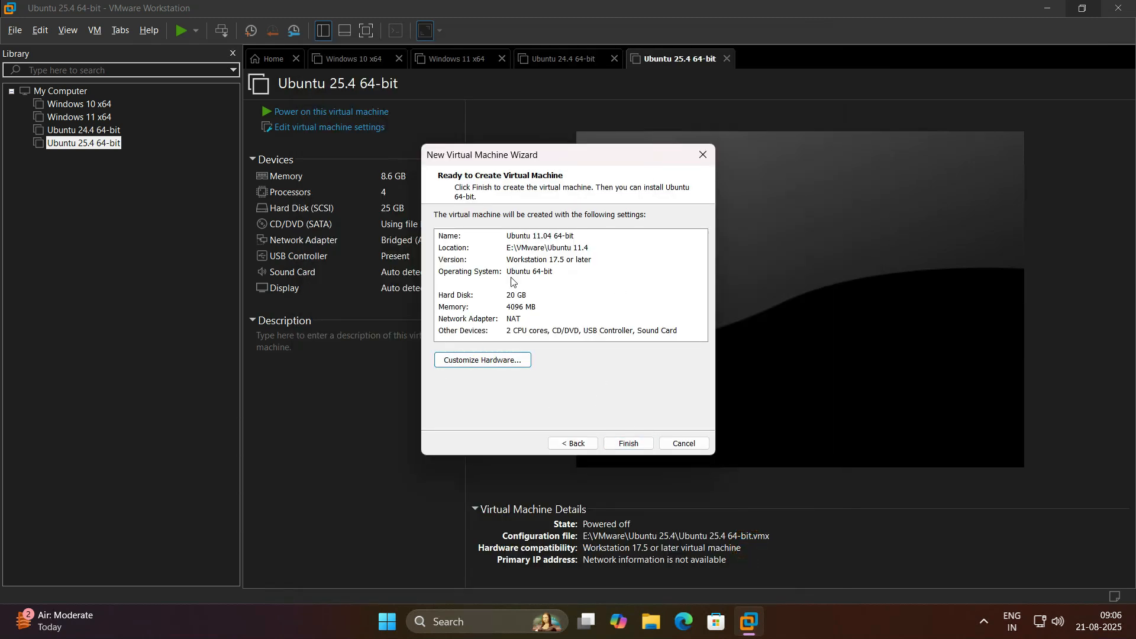
left_click(629, 444)
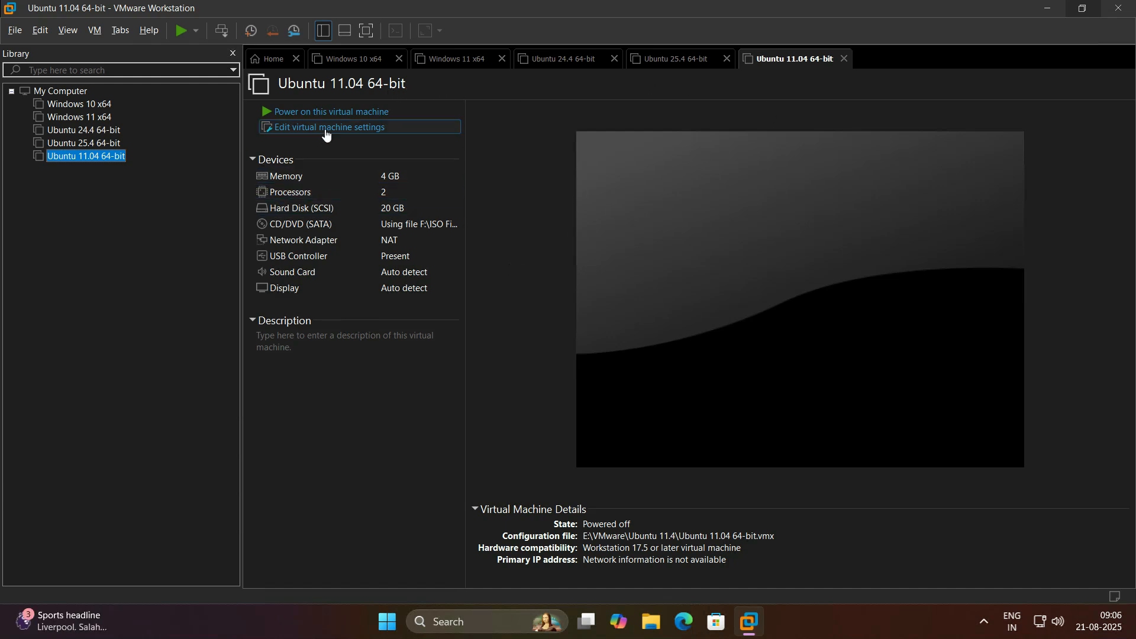
left_click(332, 111)
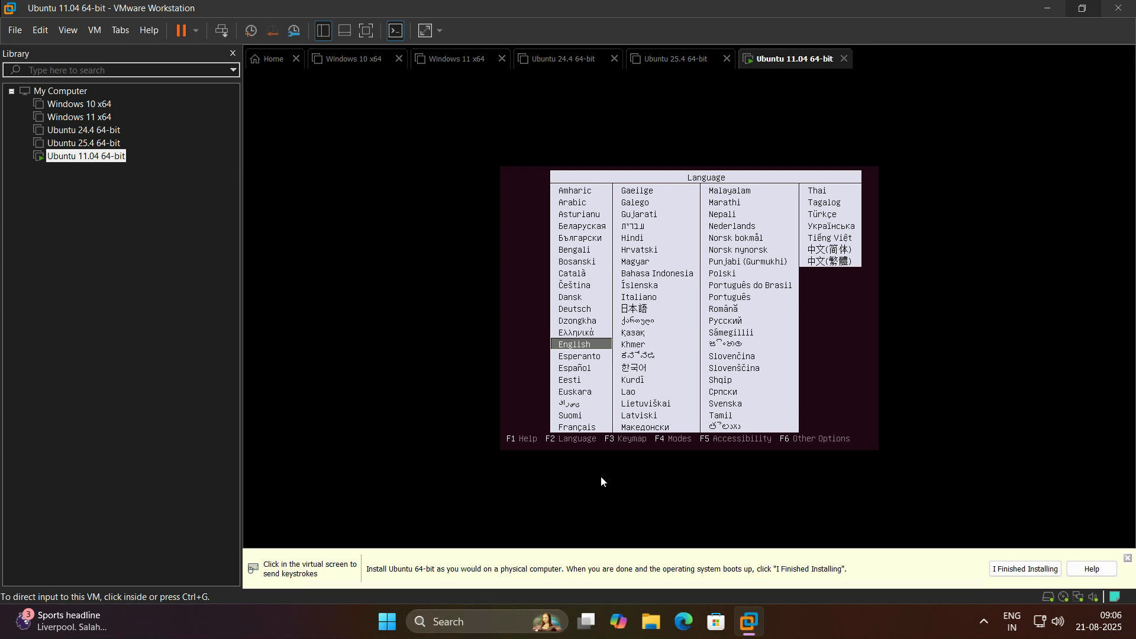
- Choose English as the boot language and start Install Ubuntu
left_click(579, 345)
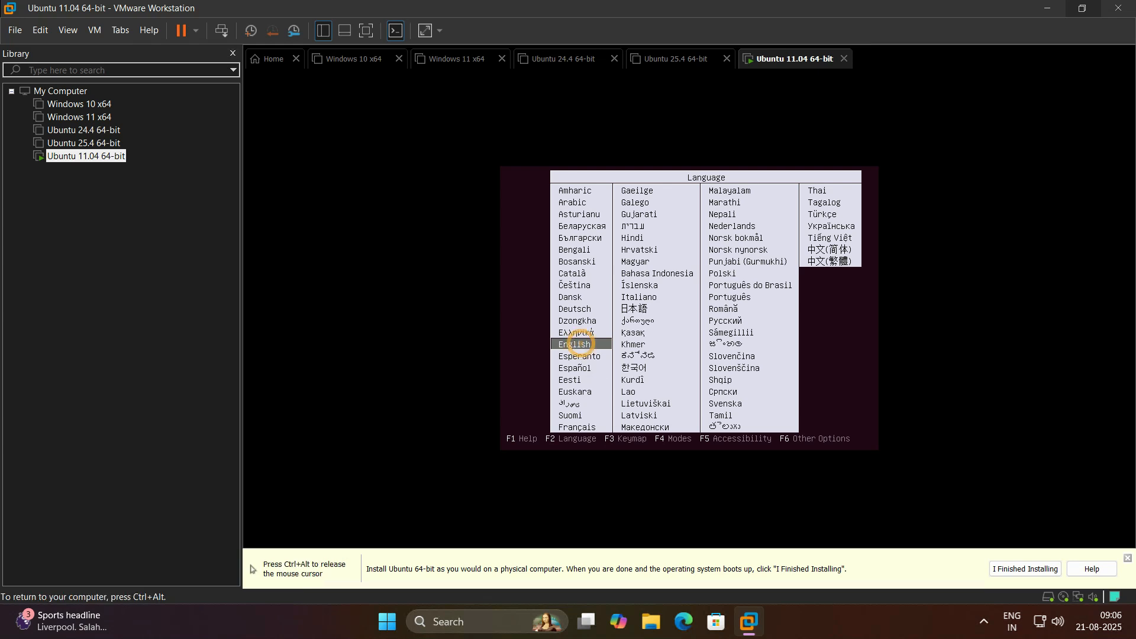
key("Return")
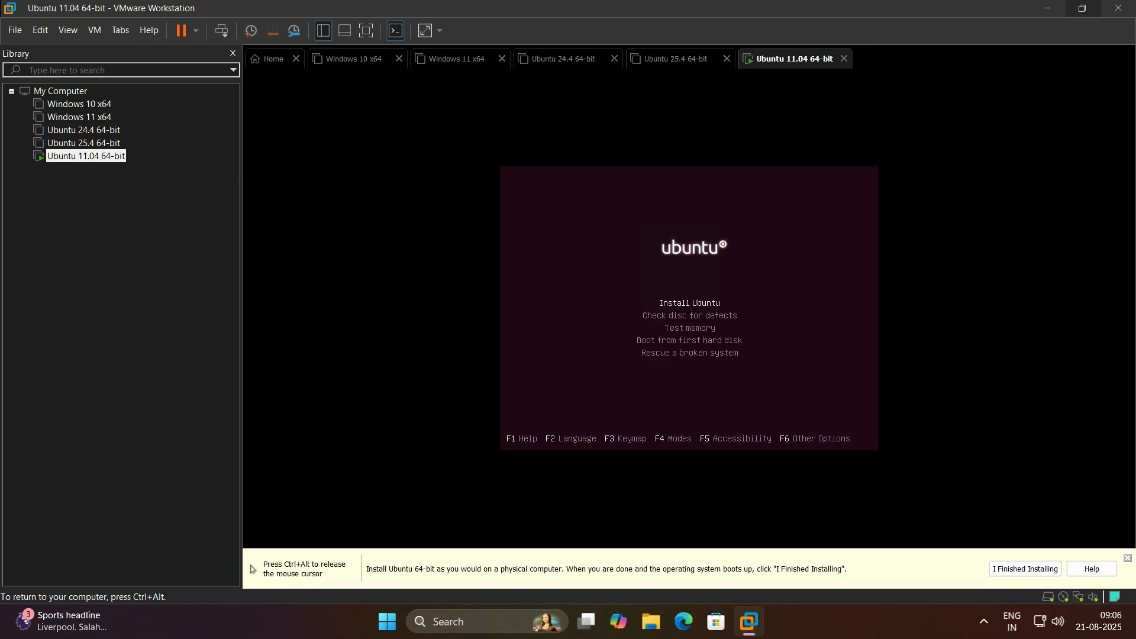
key("Down")
key("Up")
key("Return")
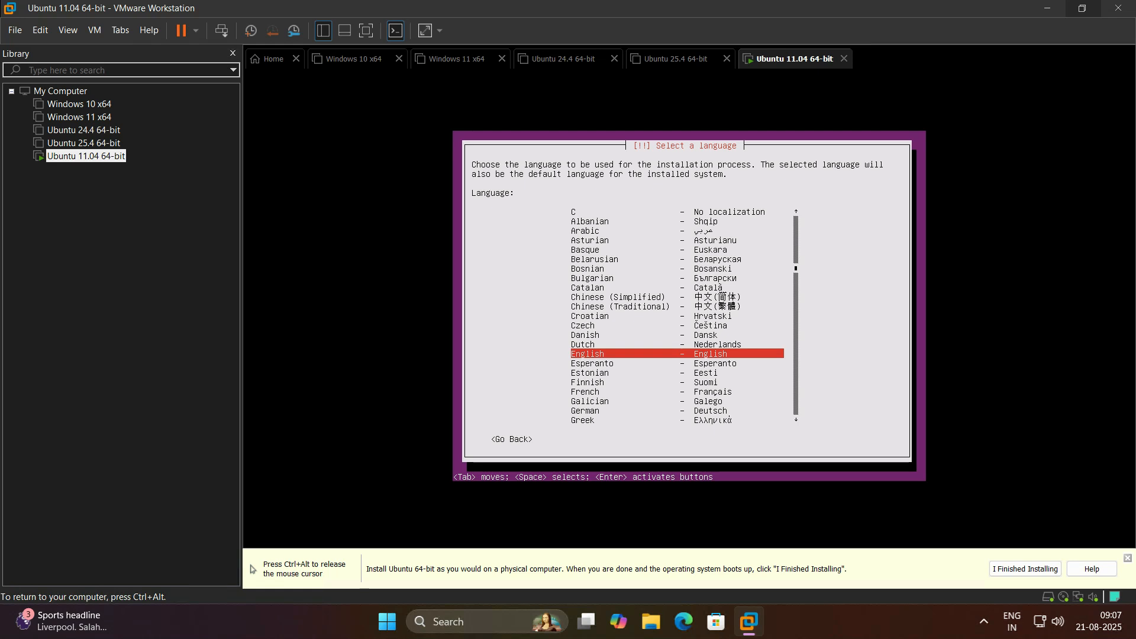
- Set the installer to English with United States as the location, skip keyboard detection, and use the USA keyboard layout
key("Return")
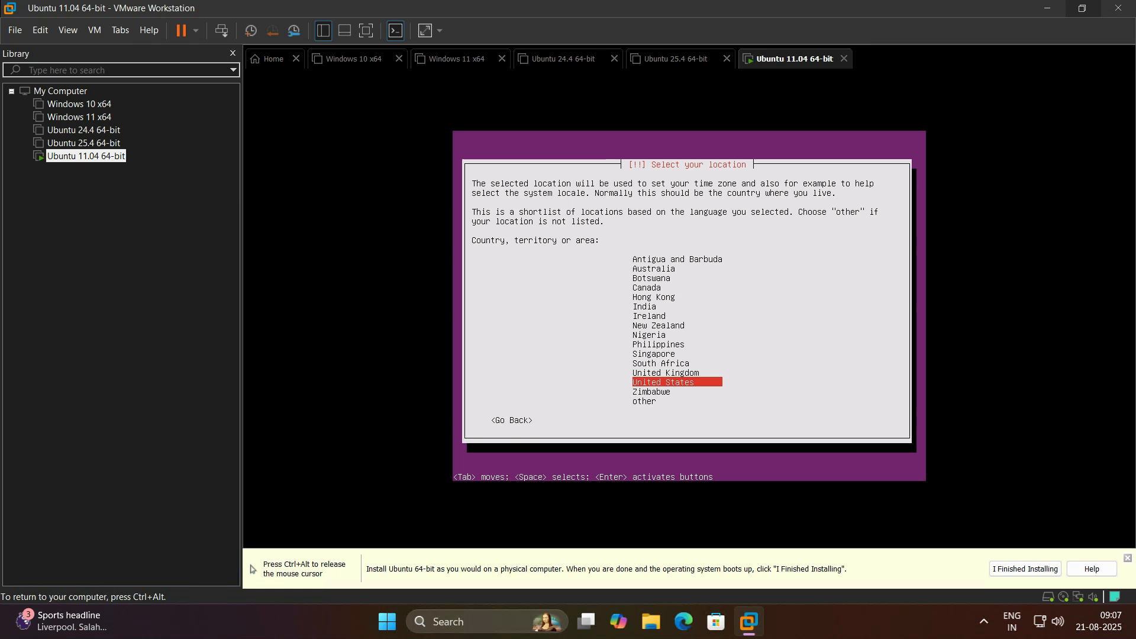
key("Return")
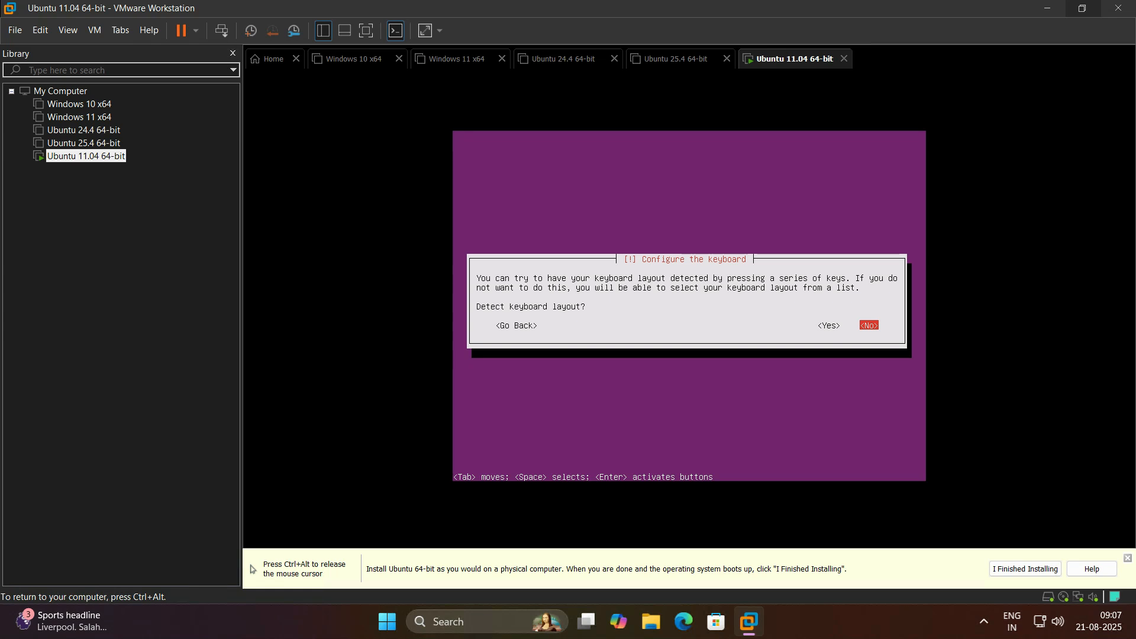
key("Return")
key("Return")
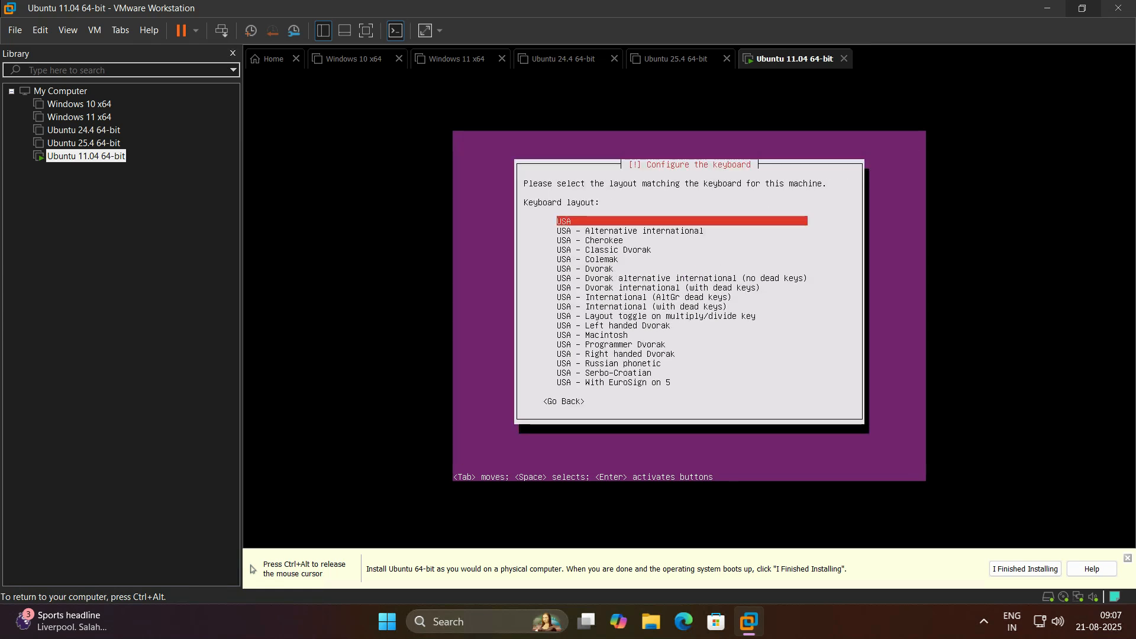
key("Return")
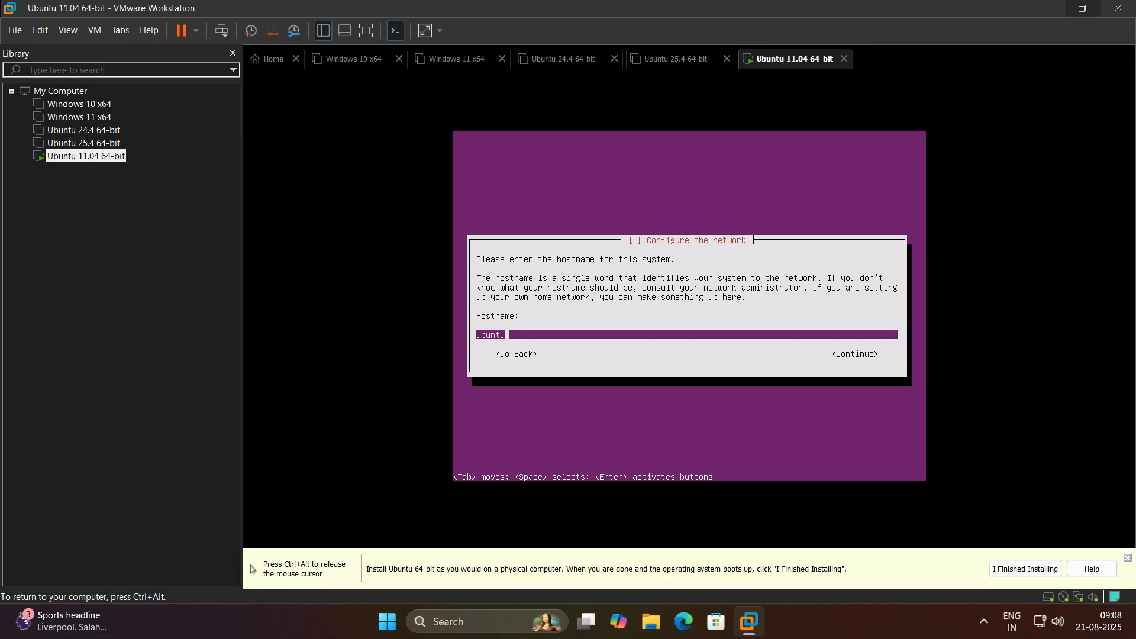
- Accept ubuntu as the hostname and Asia/Kolkata as the time zone
key("Tab")
key("Return")
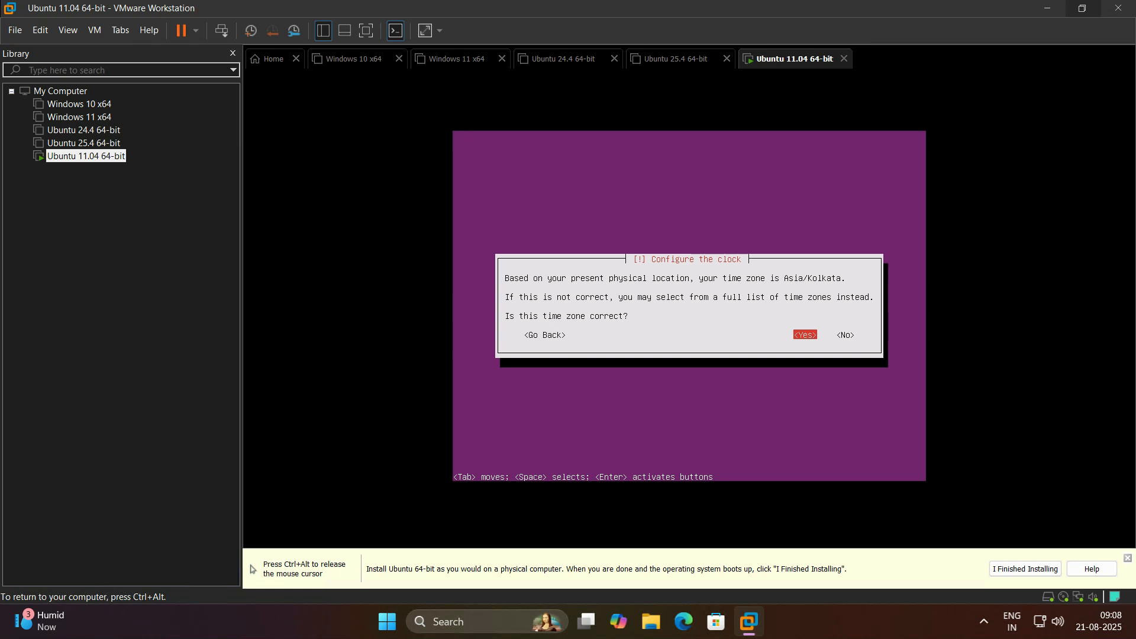
key("Return")
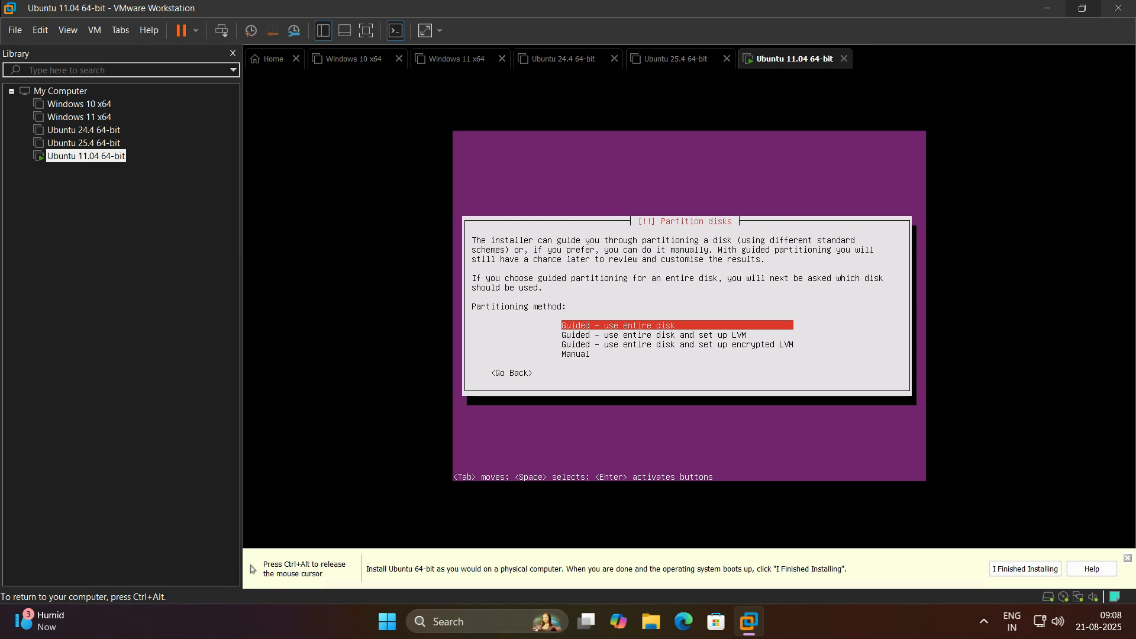
- Partition the entire SCSI33 (sda) virtual disk with the guided method and write the changes to disk
key("Return")
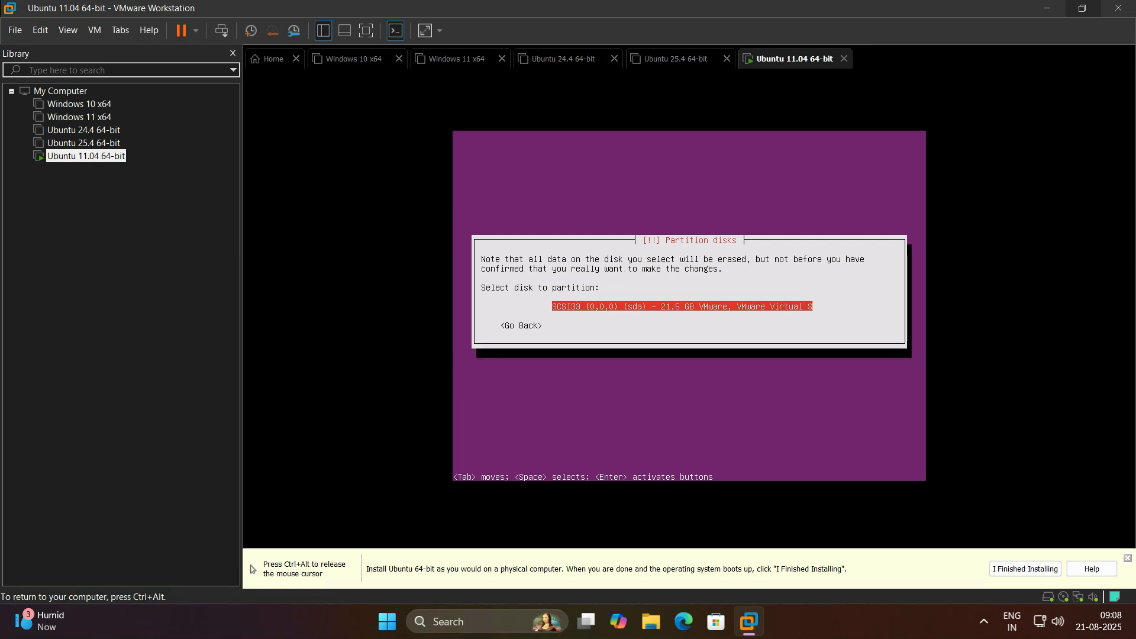
key("Return")
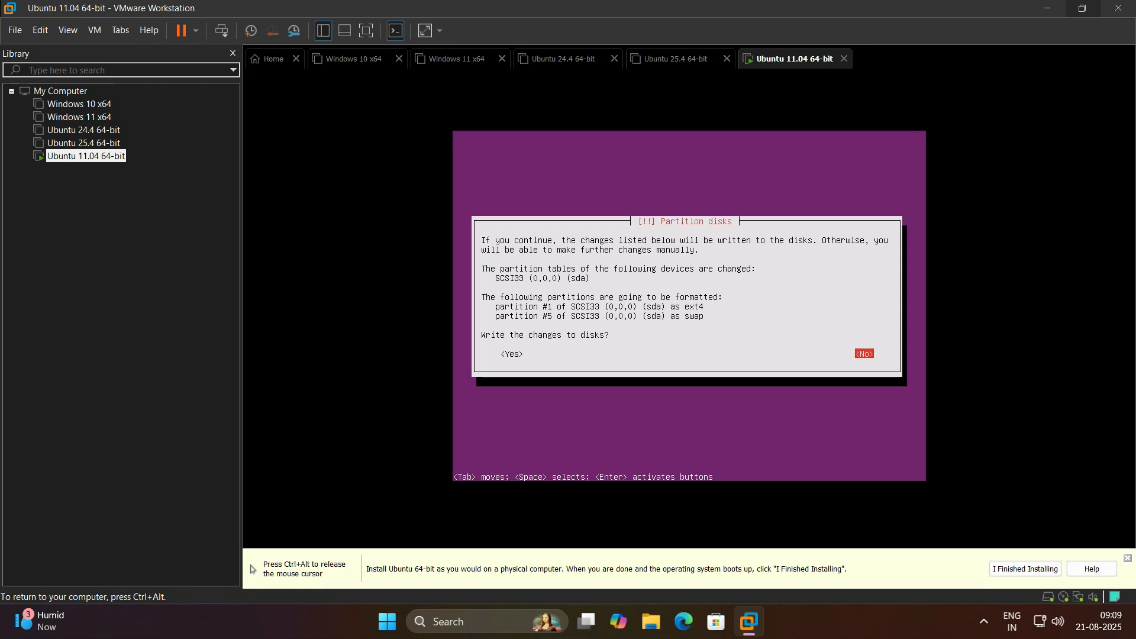
key("Return")
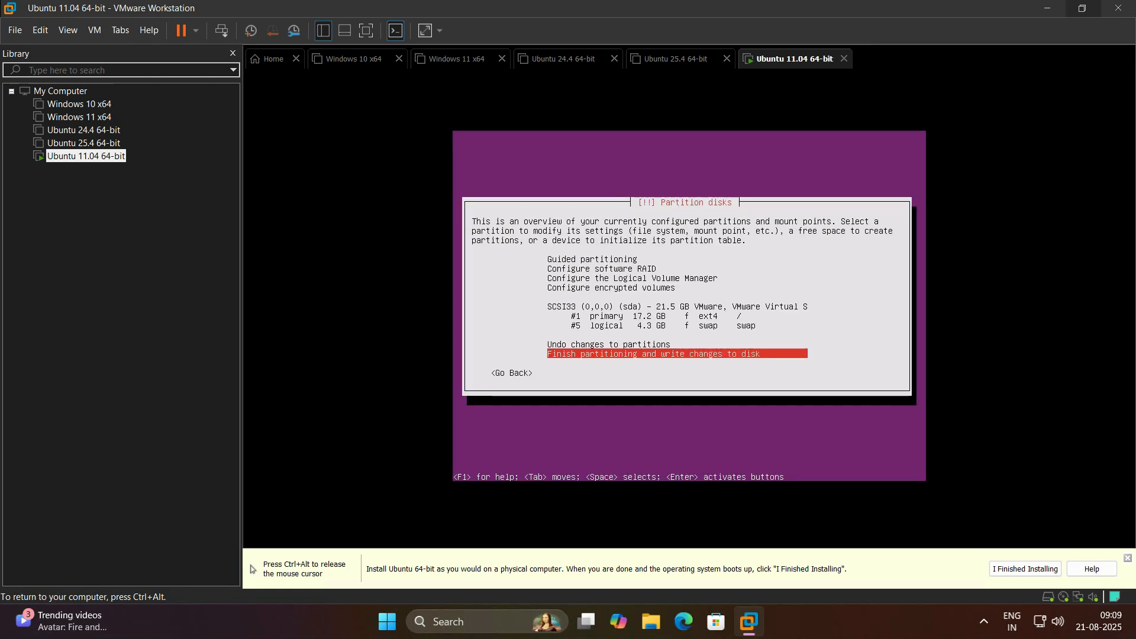
key("Return")
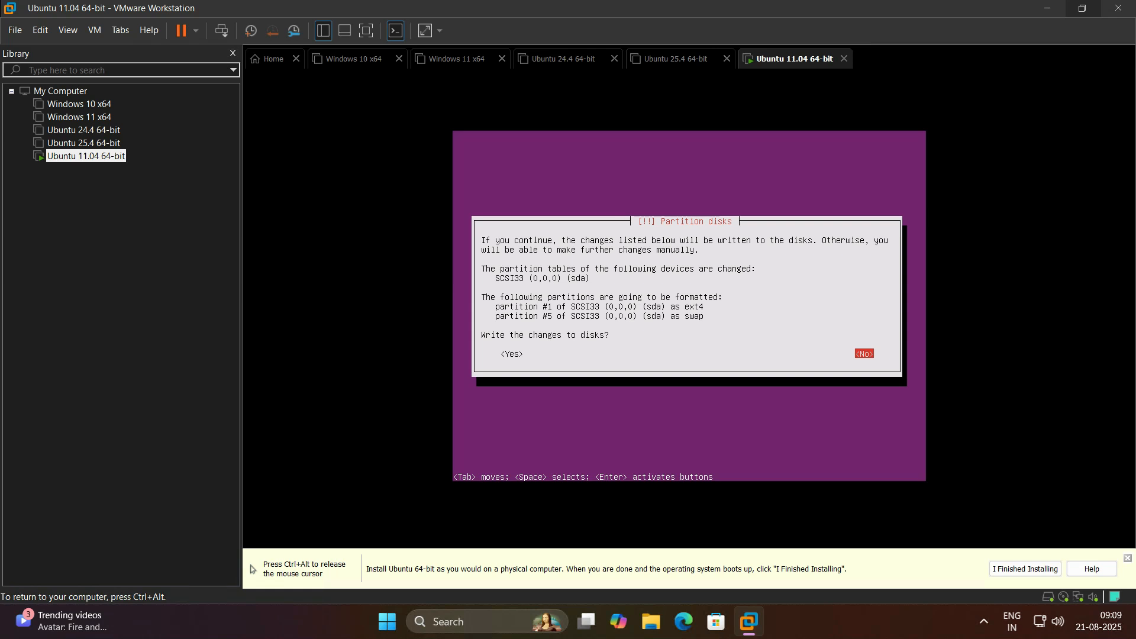
key("Tab")
key("Return")
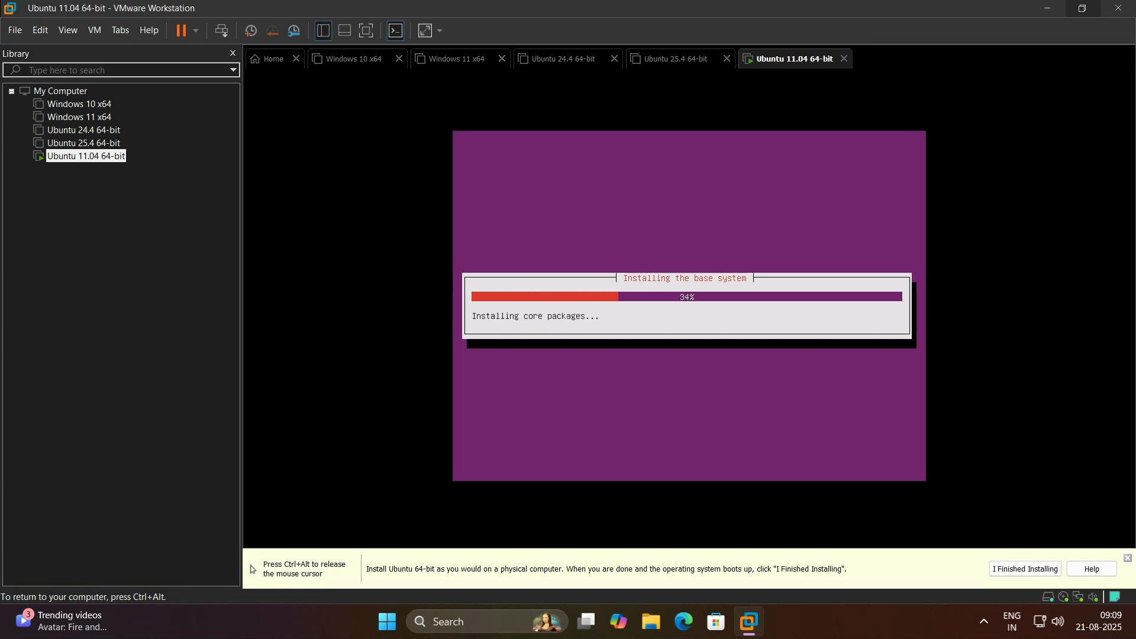
- Stretch the guest display to fill the console area and dismiss the installation hint bar
key("ctrl+alt")
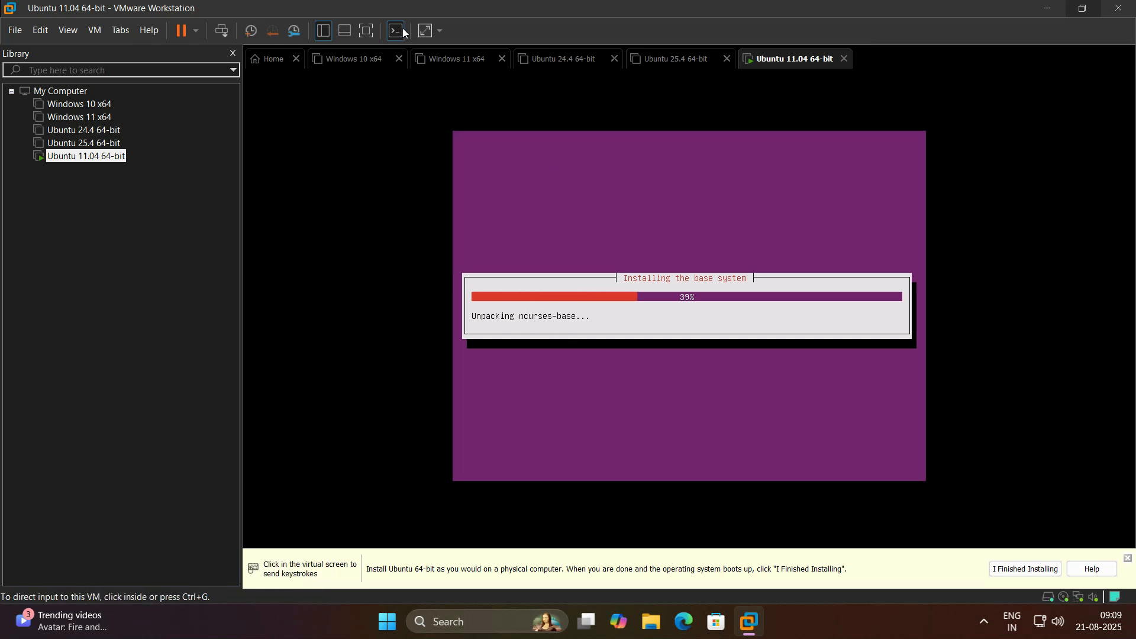
left_click(426, 33)
left_click(562, 127)
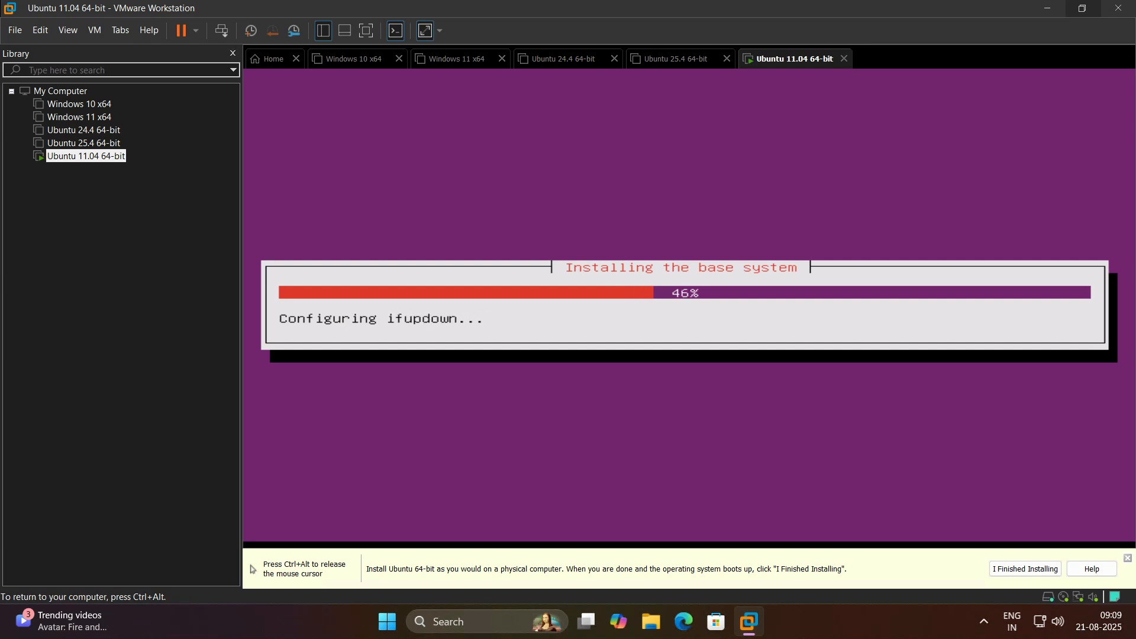
key("ctrl+alt")
left_click(1127, 558)
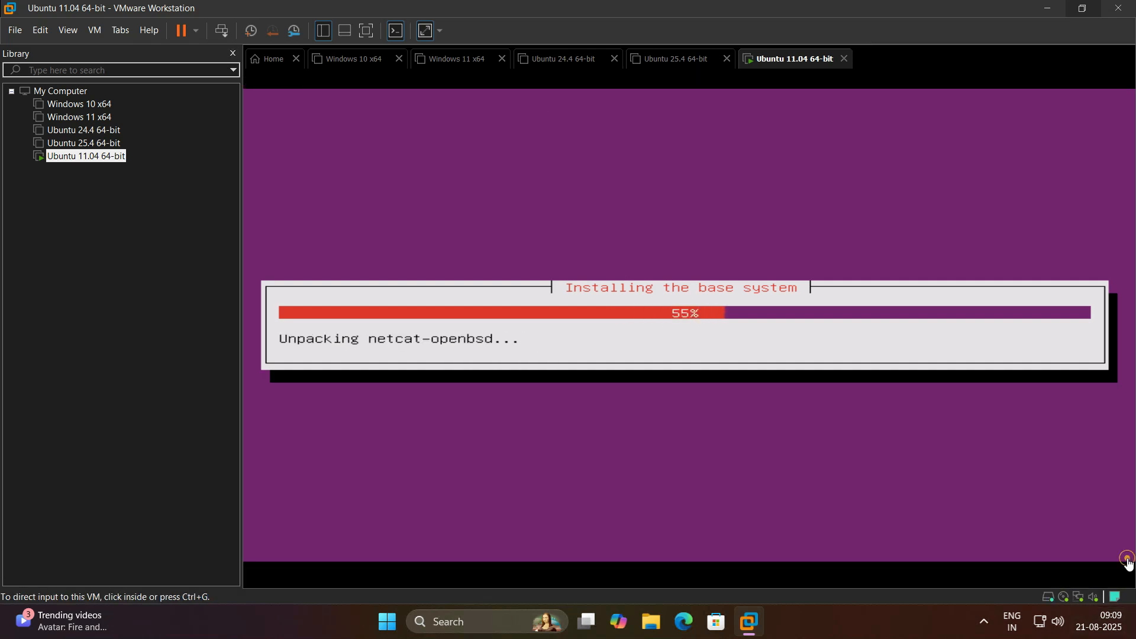
left_click(784, 437)
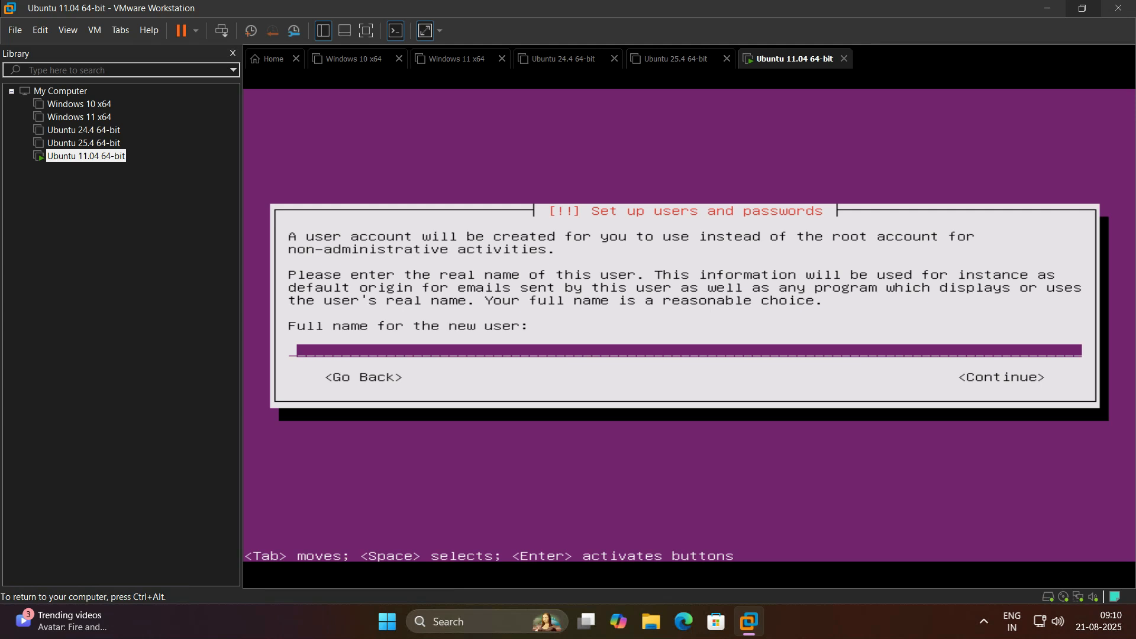
- Enter the new user's full name and accept the suggested username for the account
type("raj")
key("Tab")
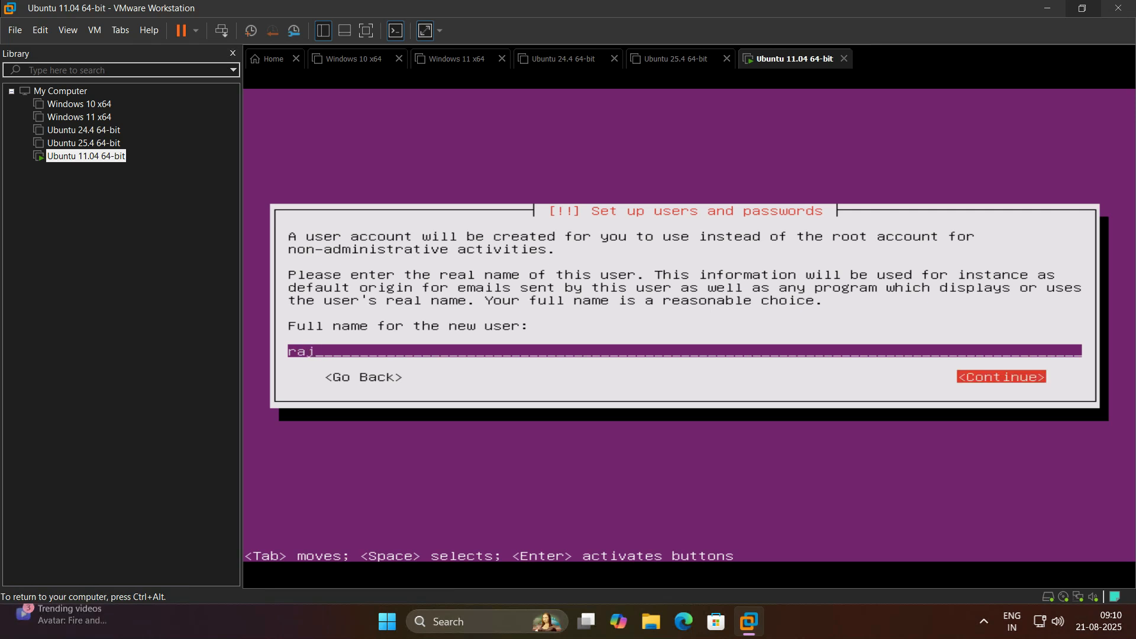
key("Return")
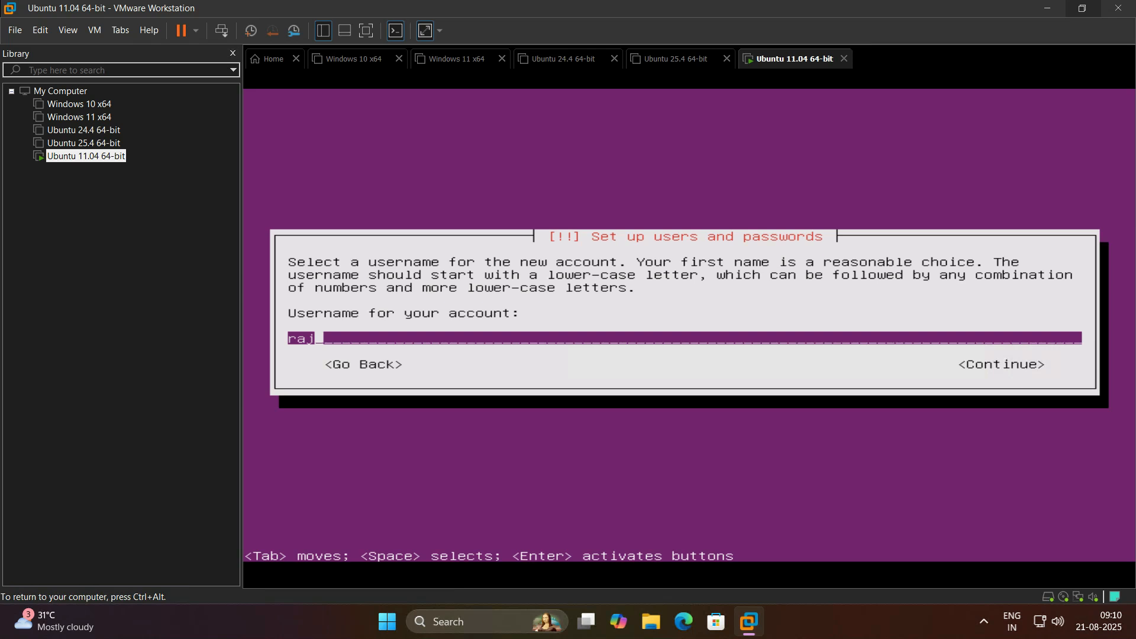
key("Tab")
key("Return")
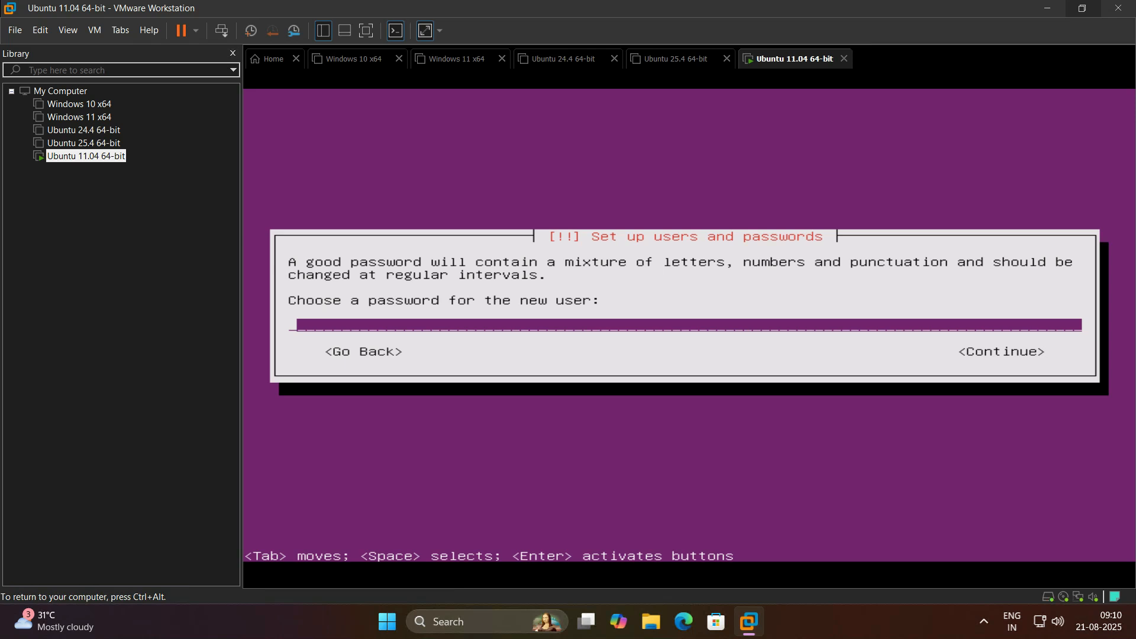
- Enter the new user's password and re-enter the same password to verify it
type("********")
key("Tab")
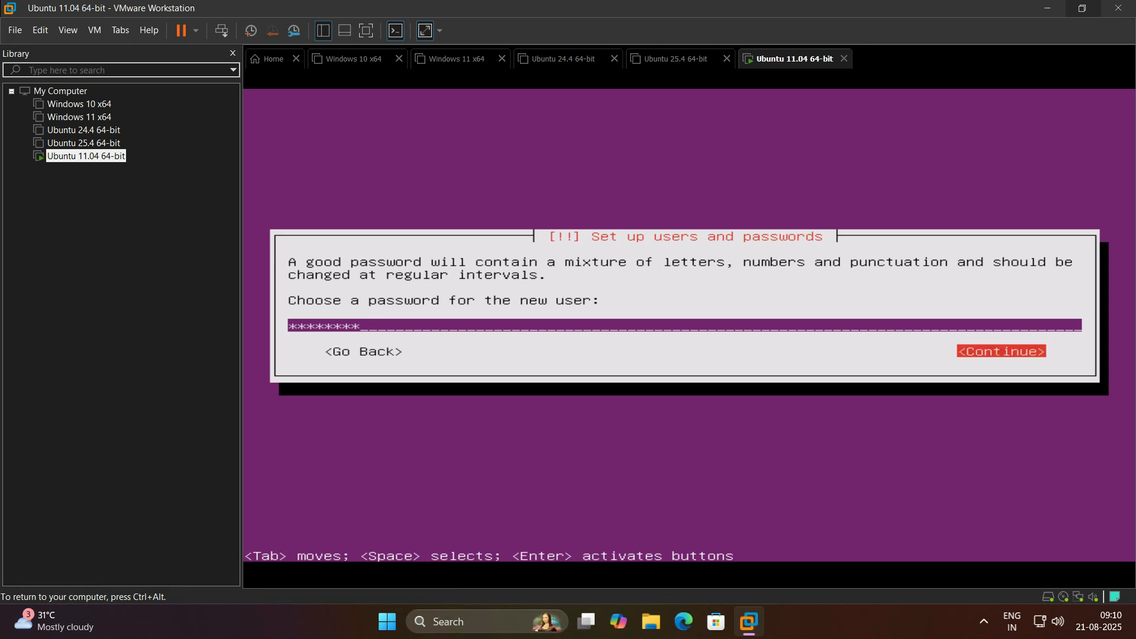
key("Return")
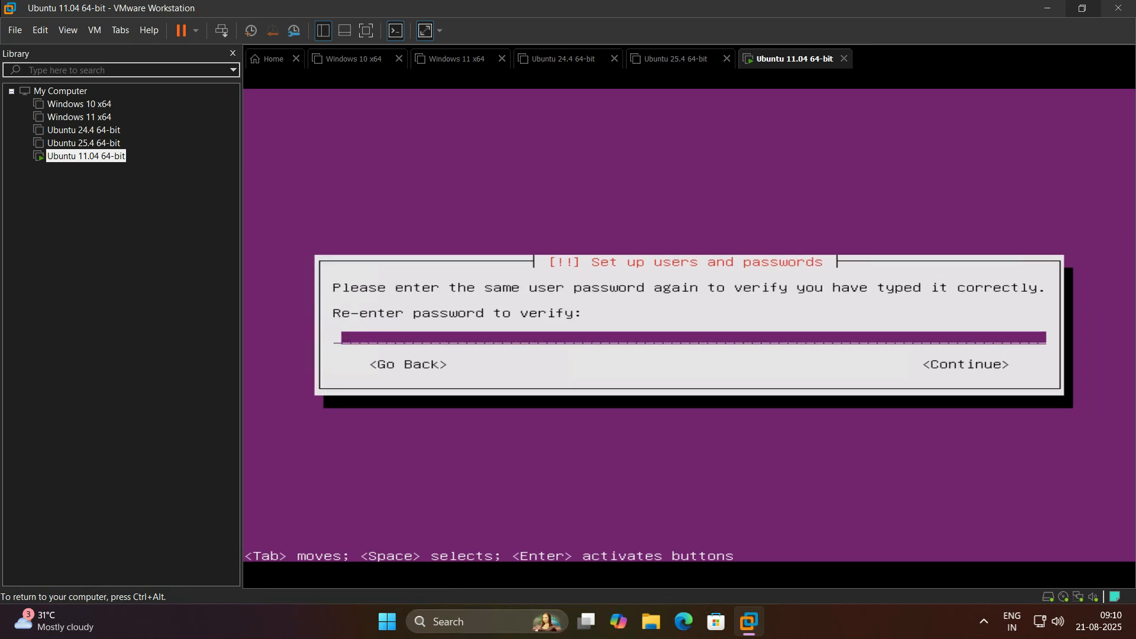
type("********")
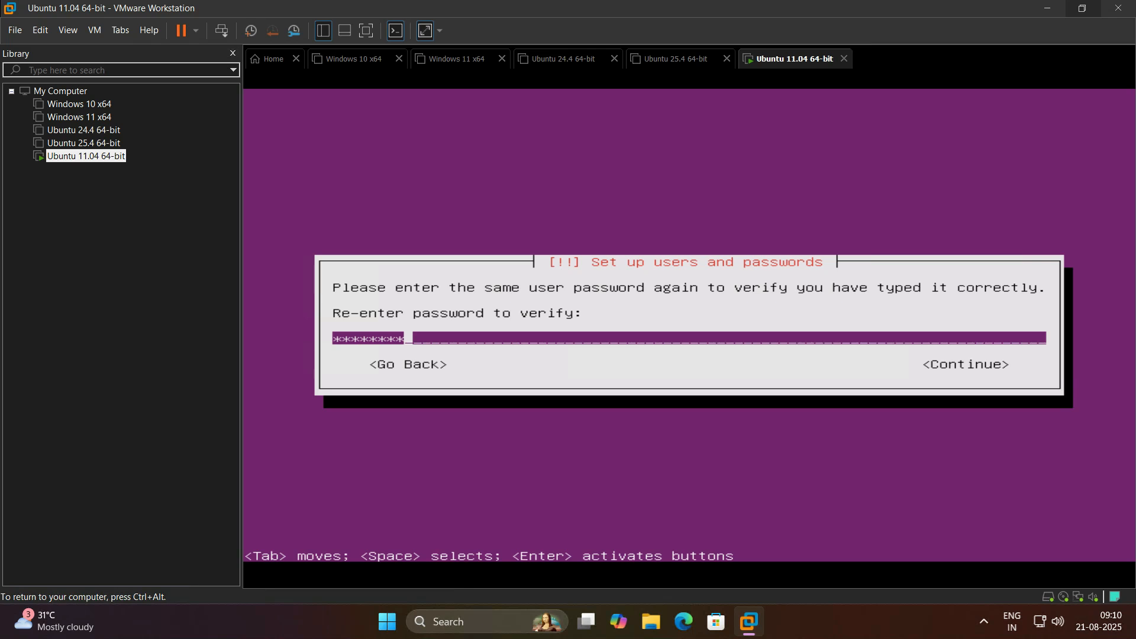
key("Tab")
key("Return")
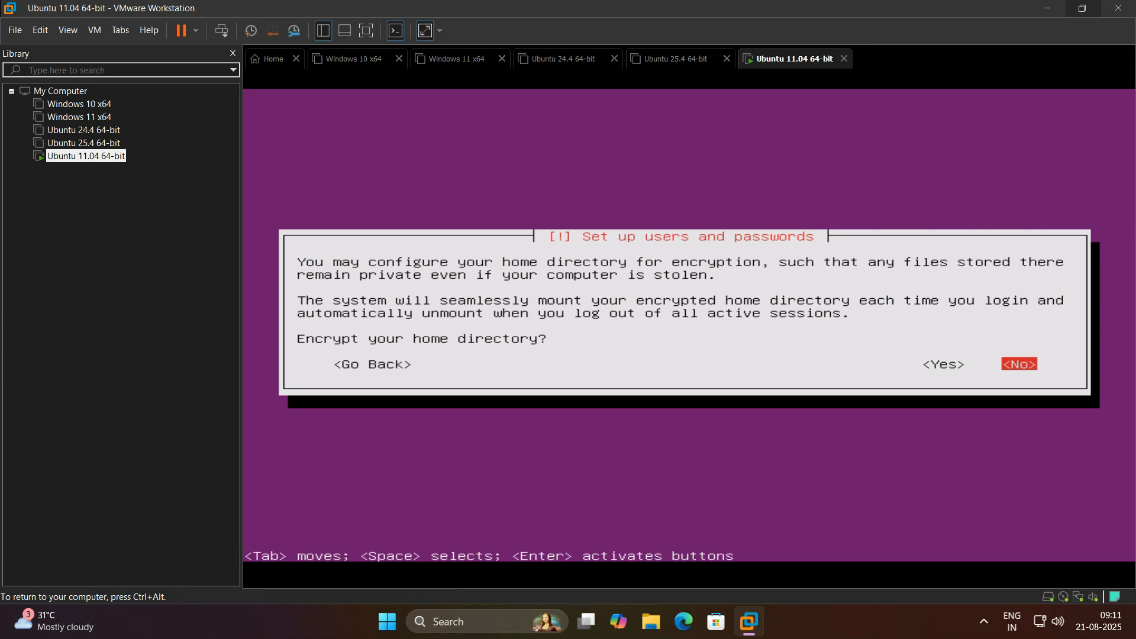
- Decline home directory encryption and configure the package manager with the HTTP proxy left blank
key("Return")
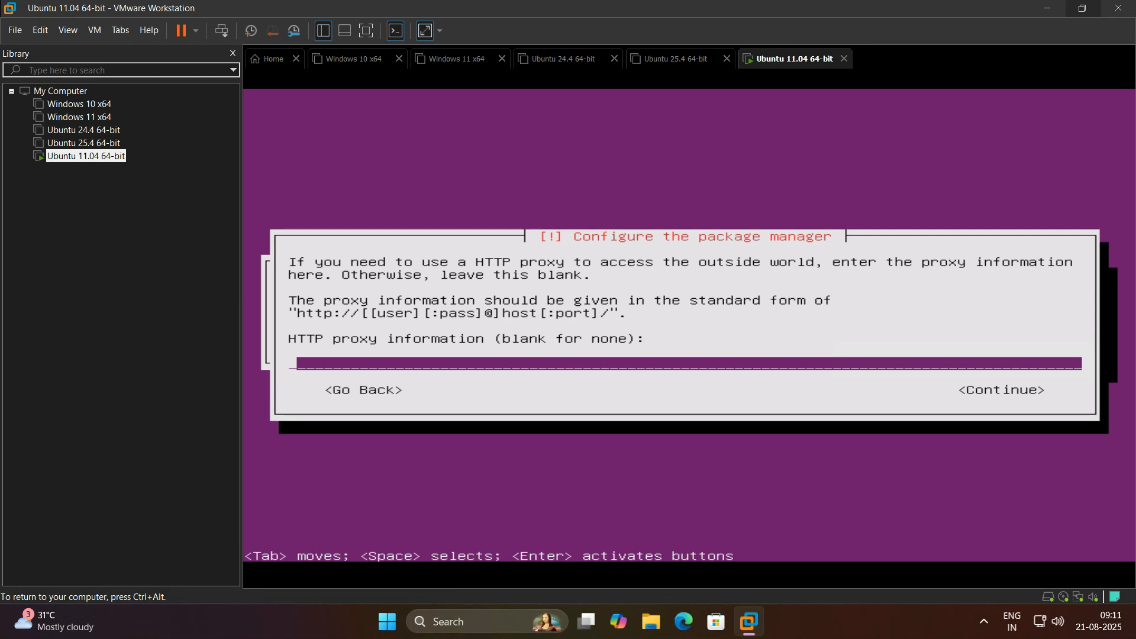
key("Tab")
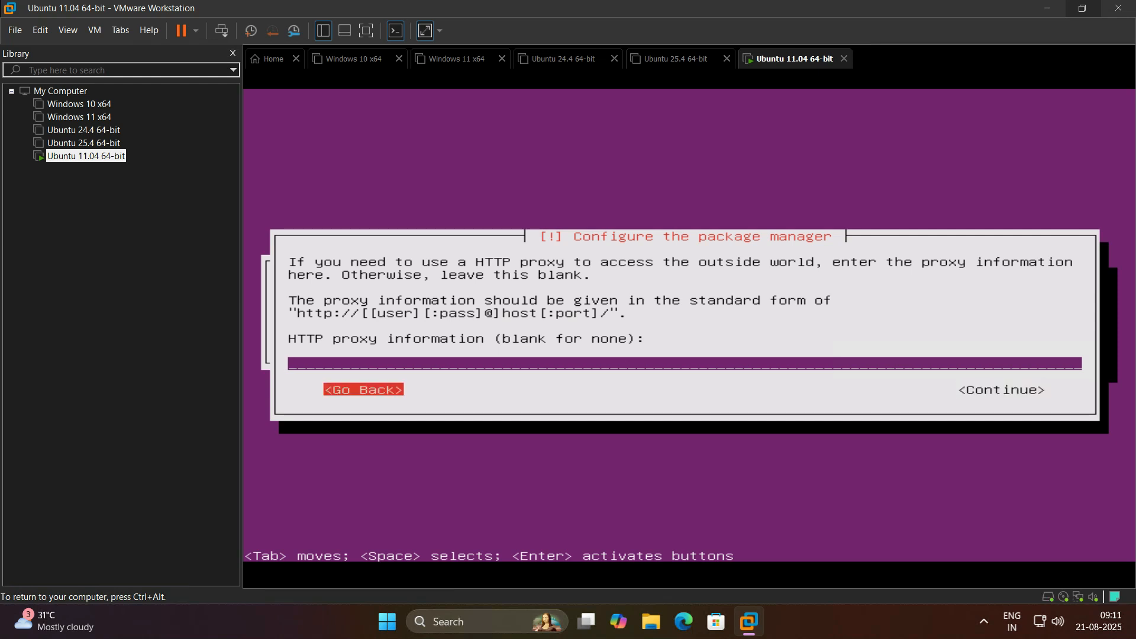
key("Return")
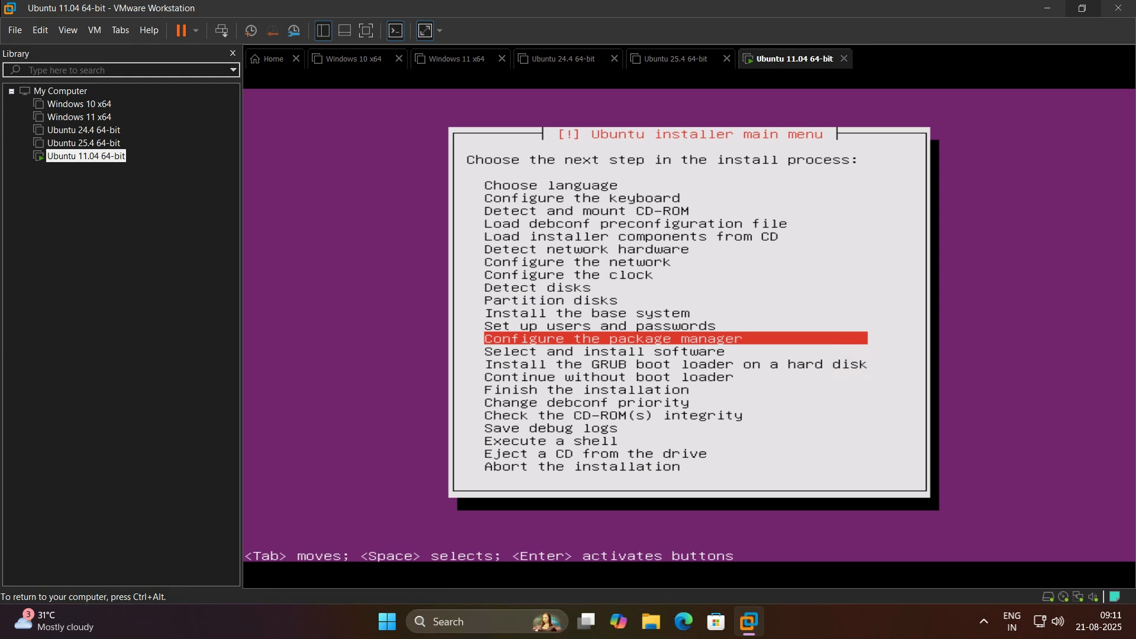
key("Return")
key("Tab")
key("Return")
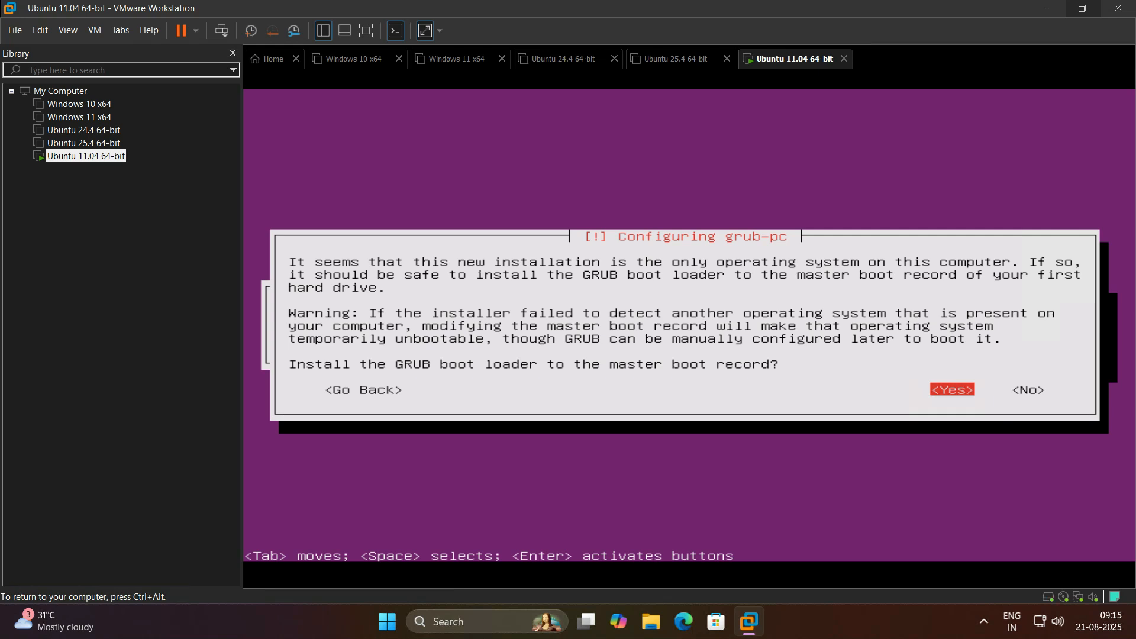
- Finish the installation with GRUB in the master boot record and the system clock set to UTC, and reboot into the new system
key("Return")
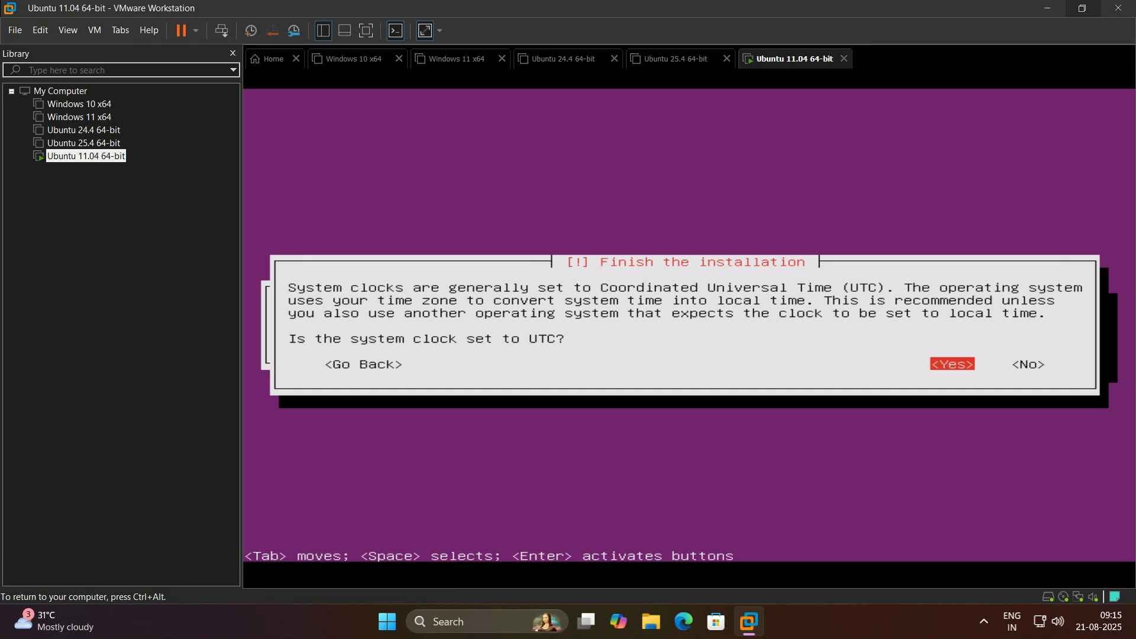
key("Return")
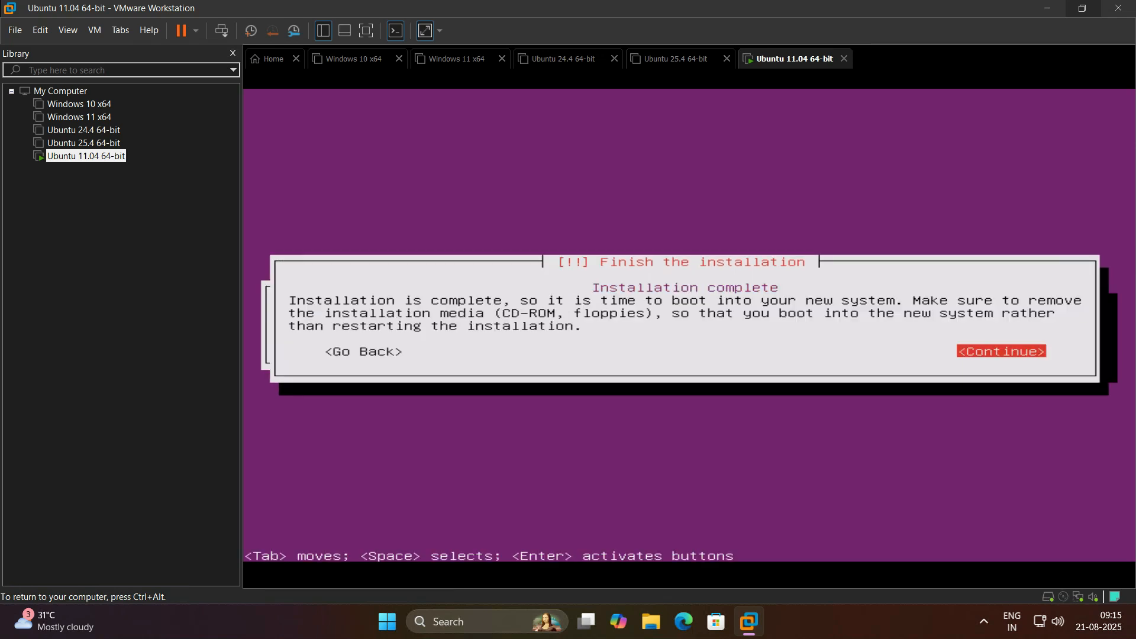
key("Return")
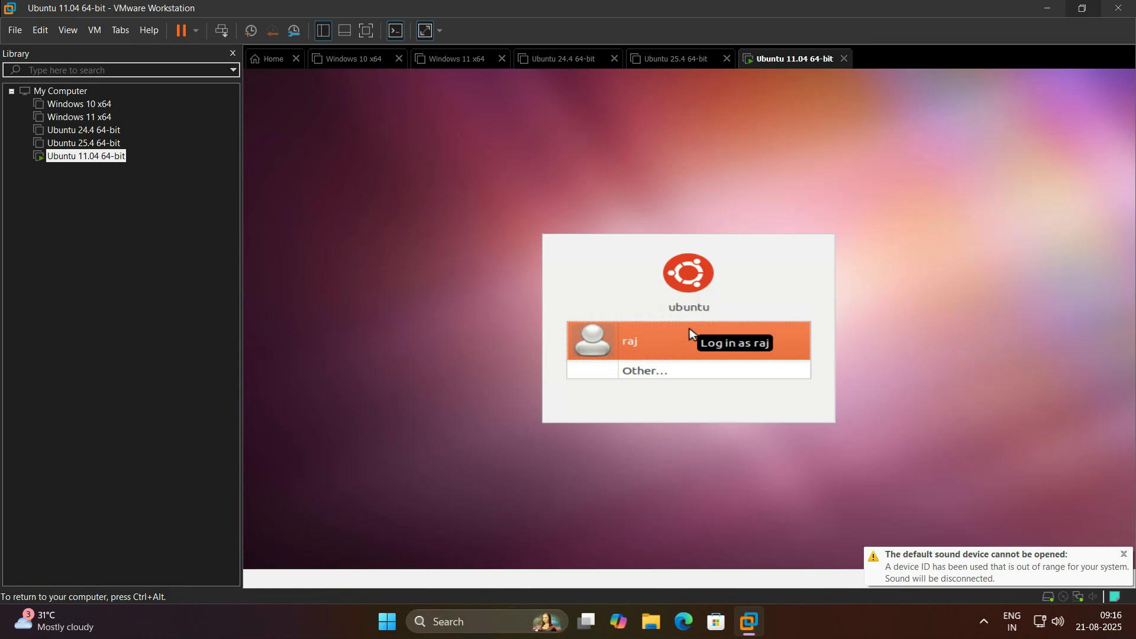
- Log in to the new Ubuntu system with the created user account by entering its password
left_click(652, 340)
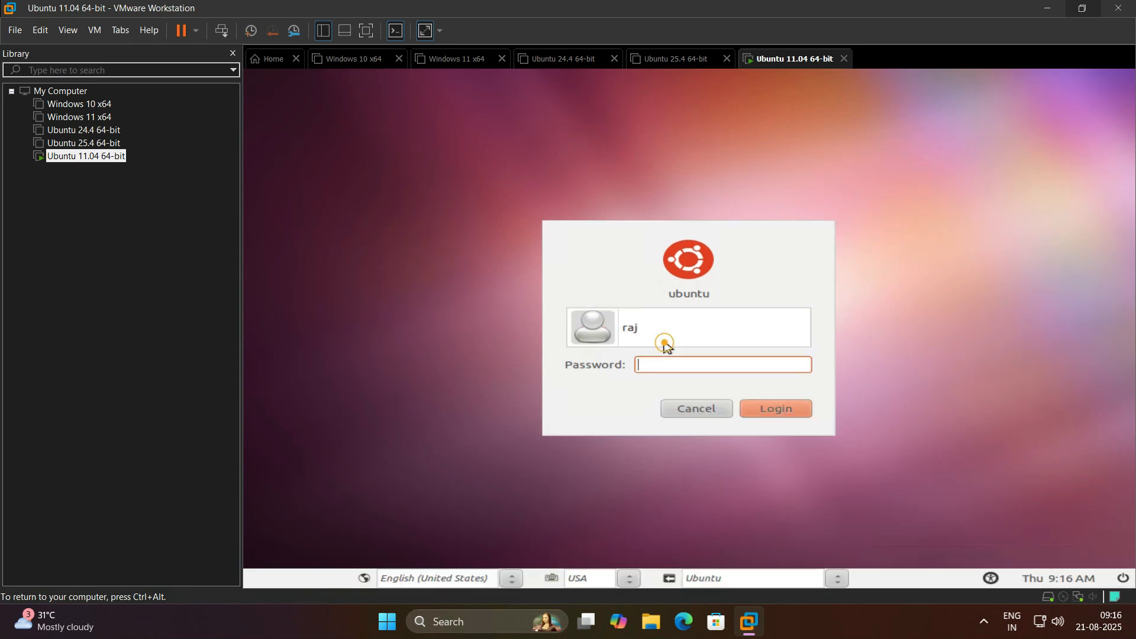
type("********")
key("Return")
key("Return")
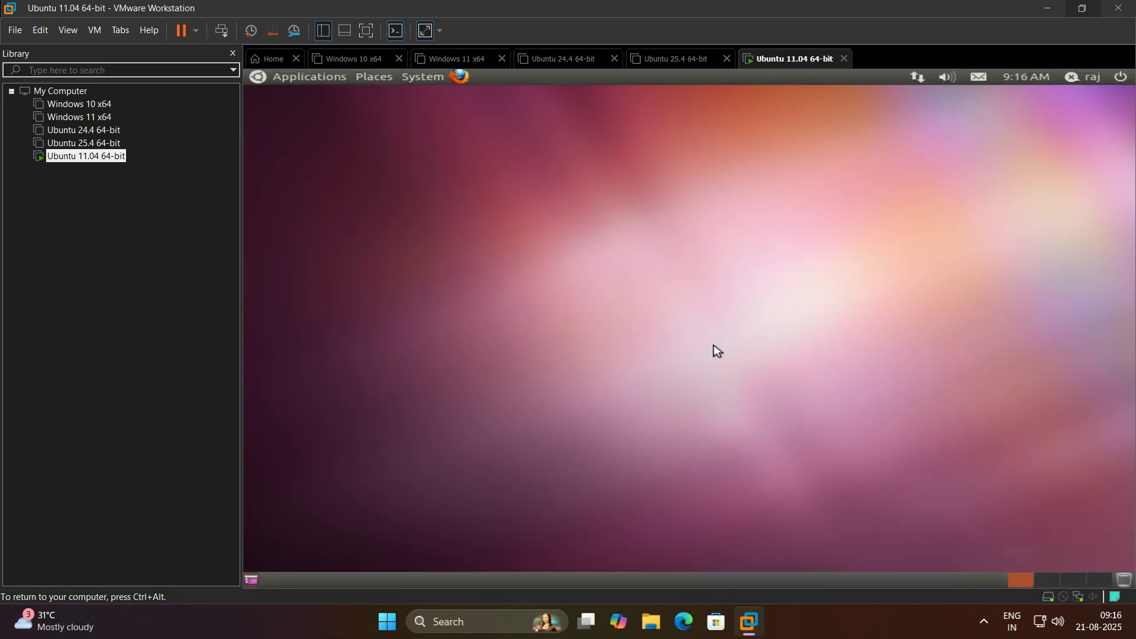
- Turn off display stretching for the Ubuntu 11.04 virtual machine and return input to its desktop
left_click(427, 30)
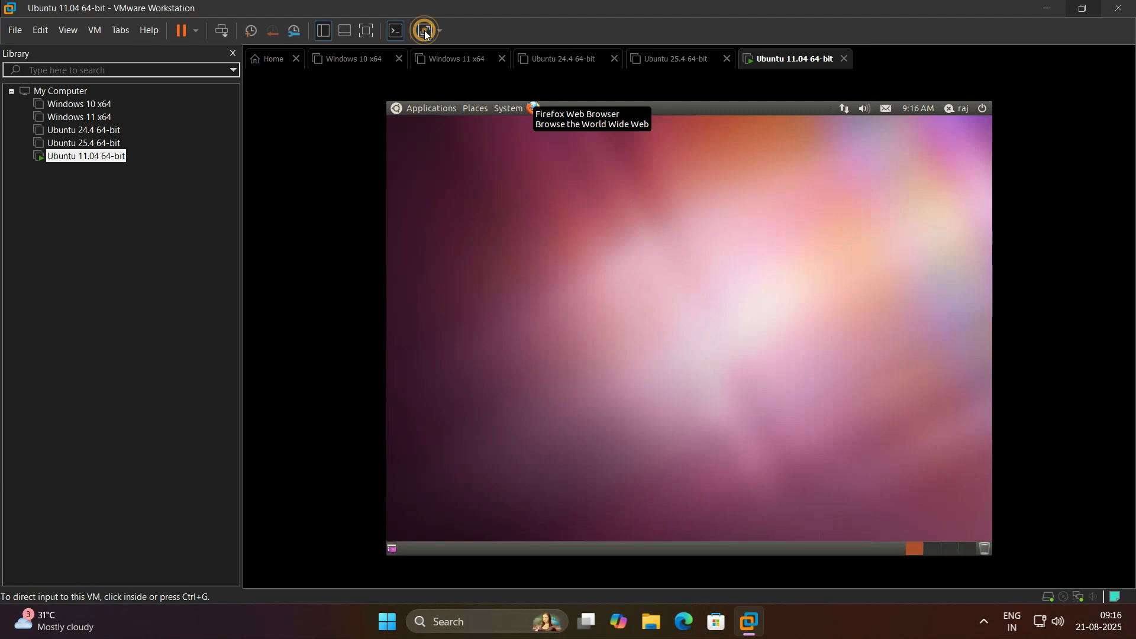
left_click(721, 308)
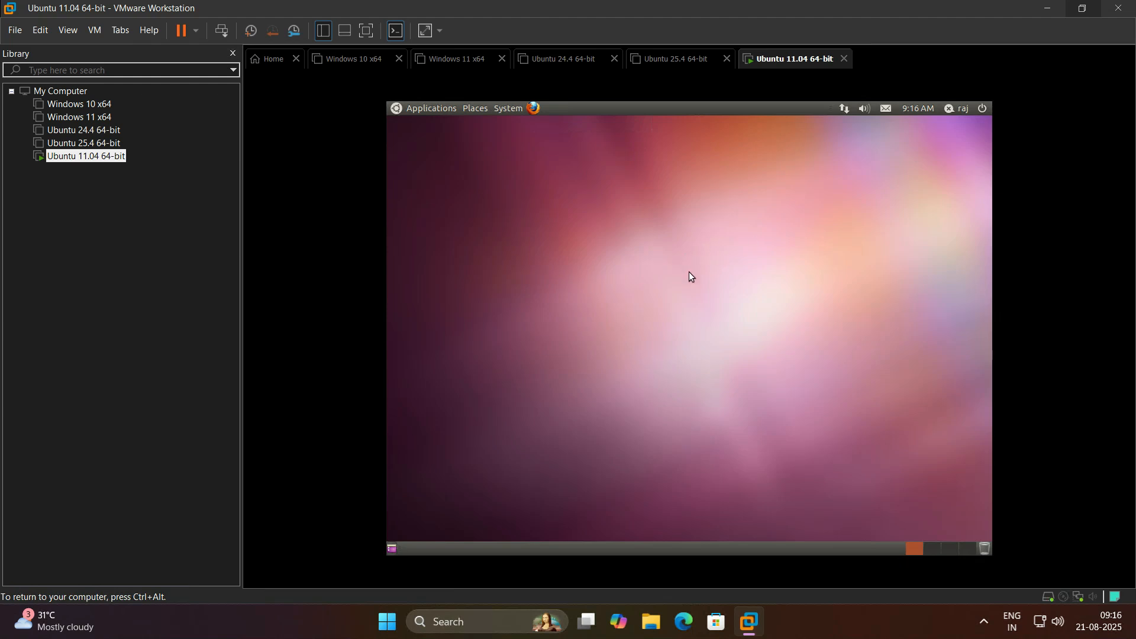
right_click(608, 211)
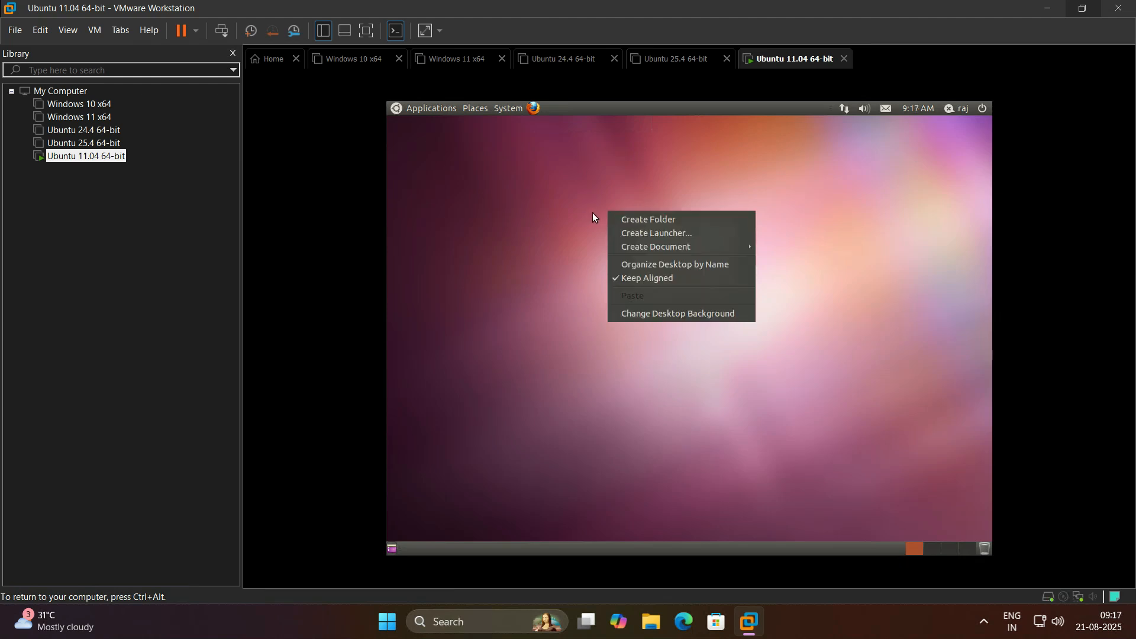
left_click(575, 261)
right_click(556, 217)
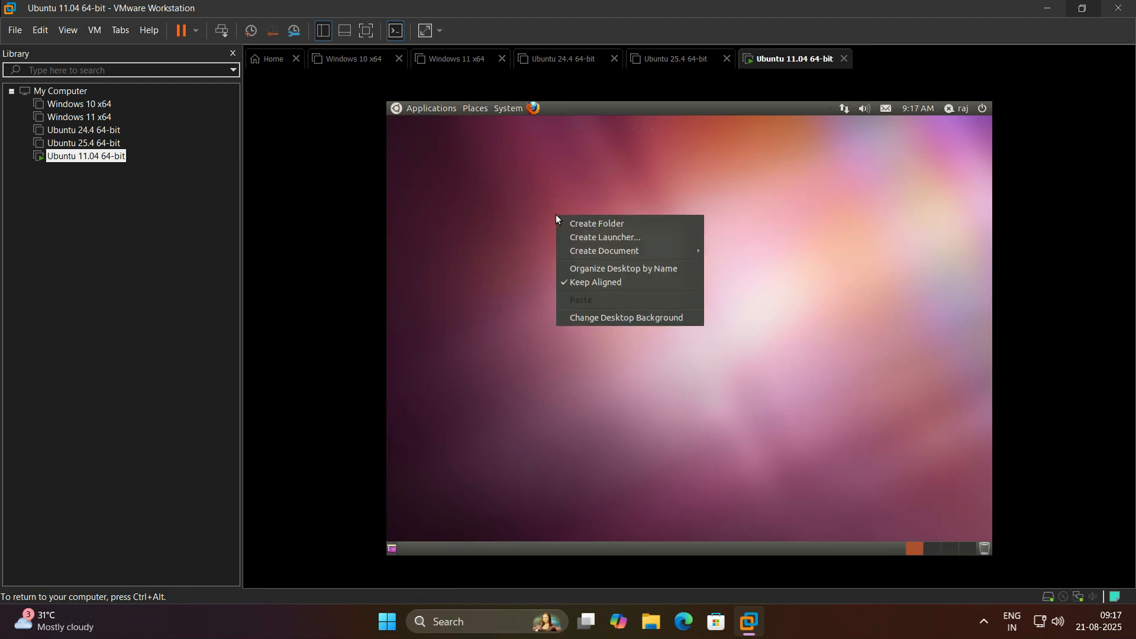
left_click(563, 388)
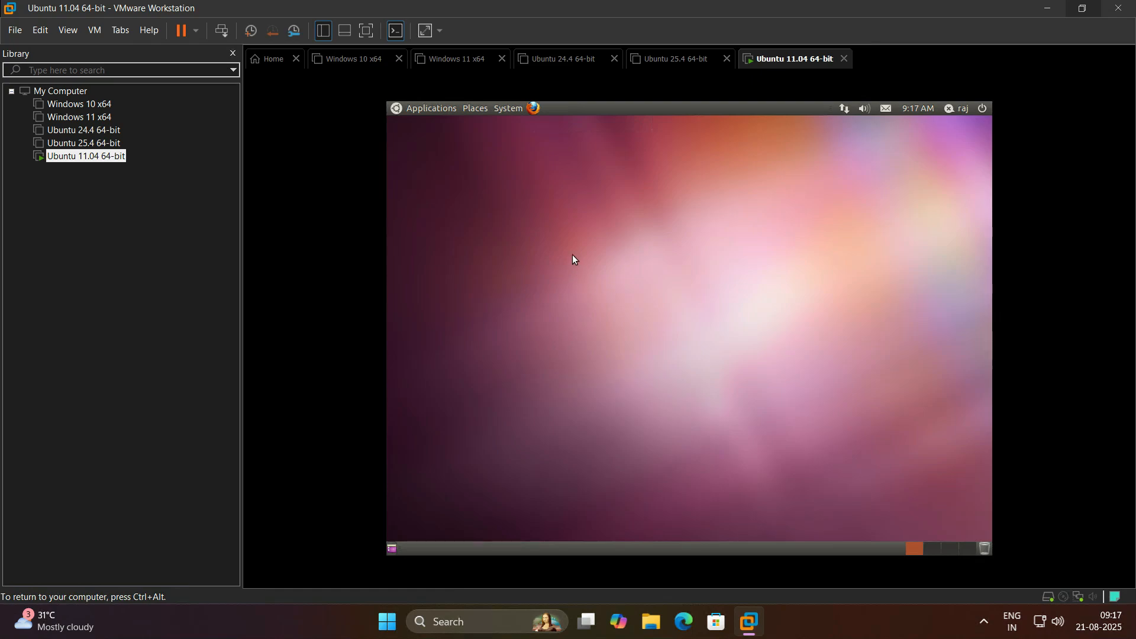
- Release input from the virtual machine and minimize the full-screen session to show the underlying Windows desktop
key("ctrl+alt")
mouse_move(687, 7)
left_click(721, 12)
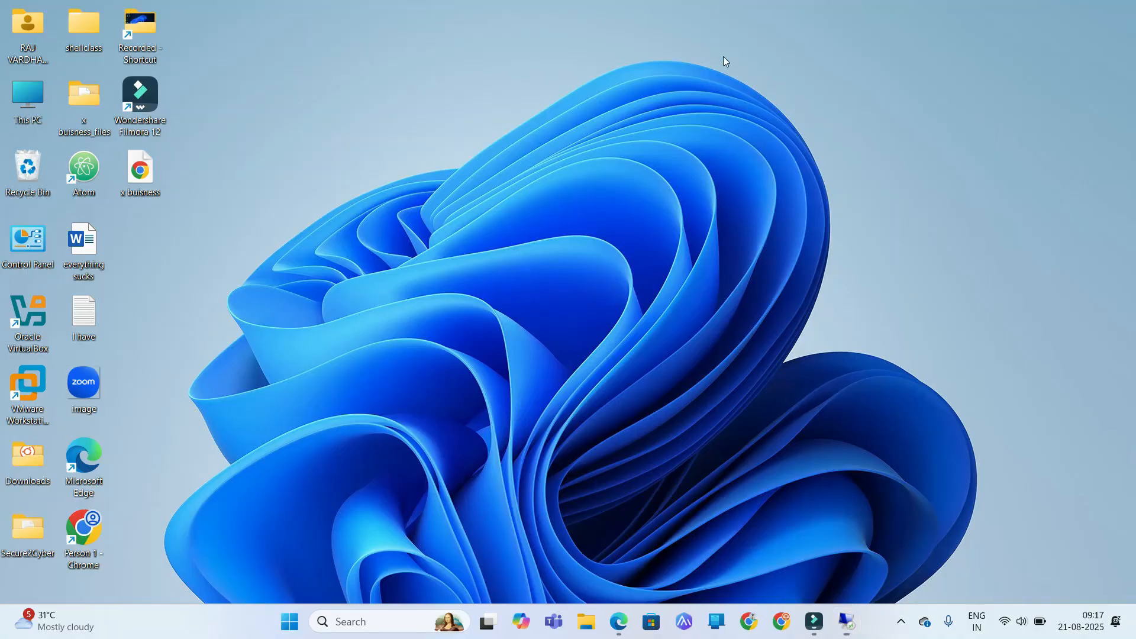